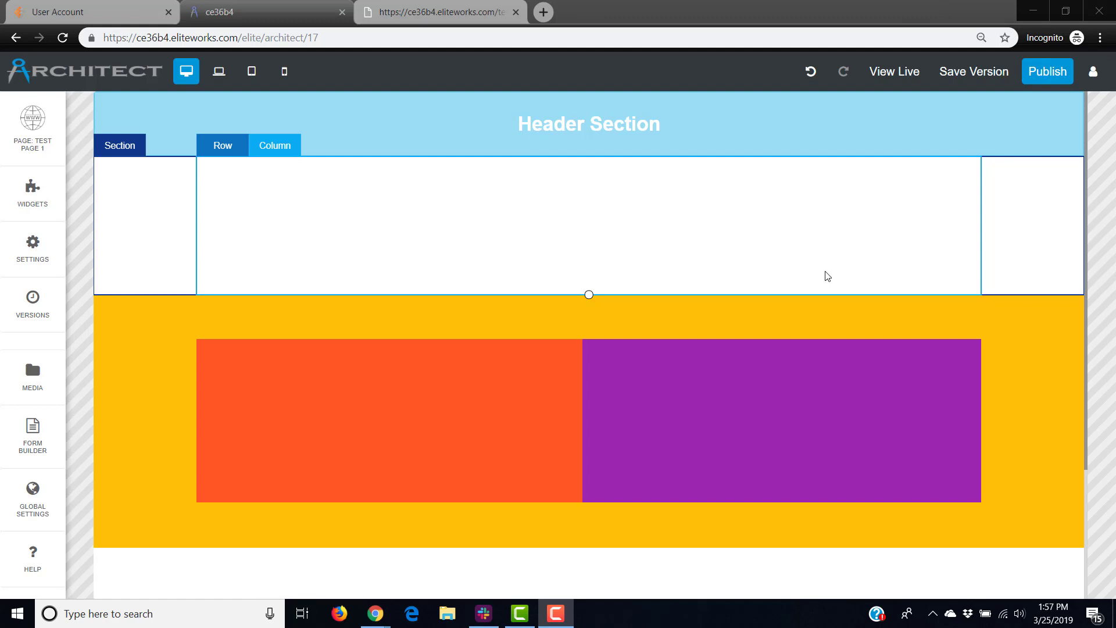
# Step: Slightly increase the height of the blank section directly beneath the header
pyautogui.click(500, 321)
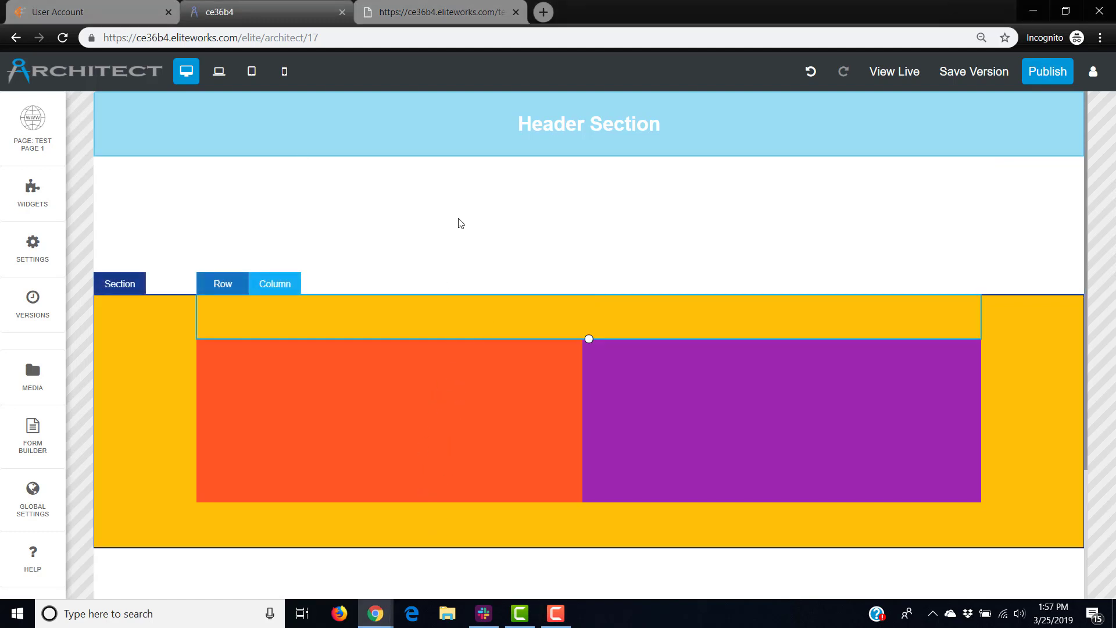
pyautogui.click(499, 259)
pyautogui.moveTo(589, 296); pyautogui.dragTo(589, 314)
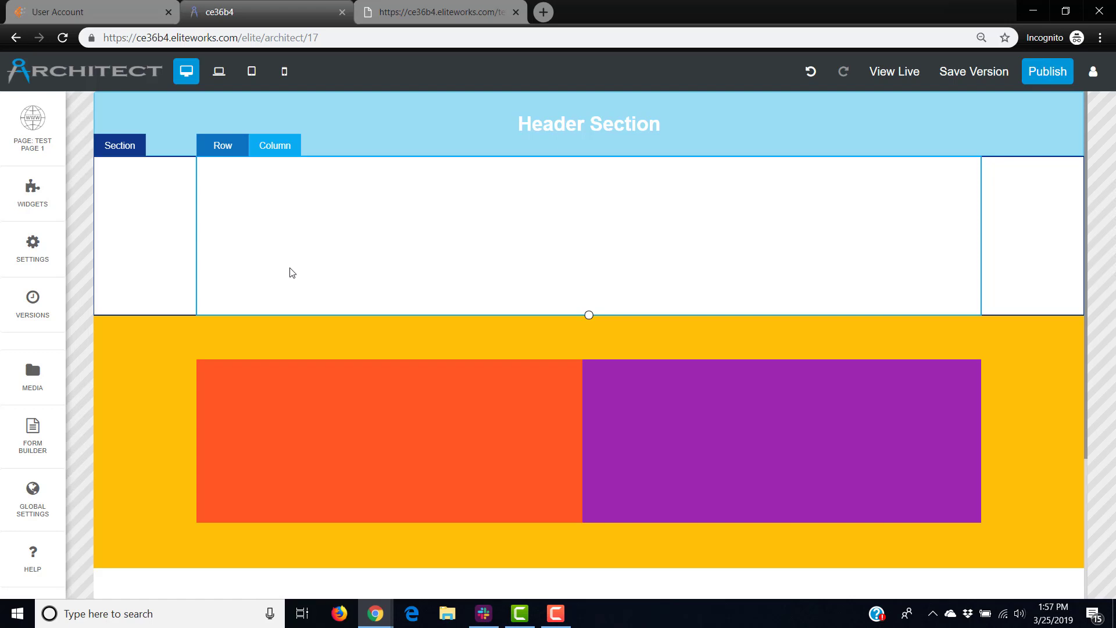
# Step: Browse the text, layout and controls widgets, then add a paragraph text widget to the blank section below the header
pyautogui.click(33, 192)
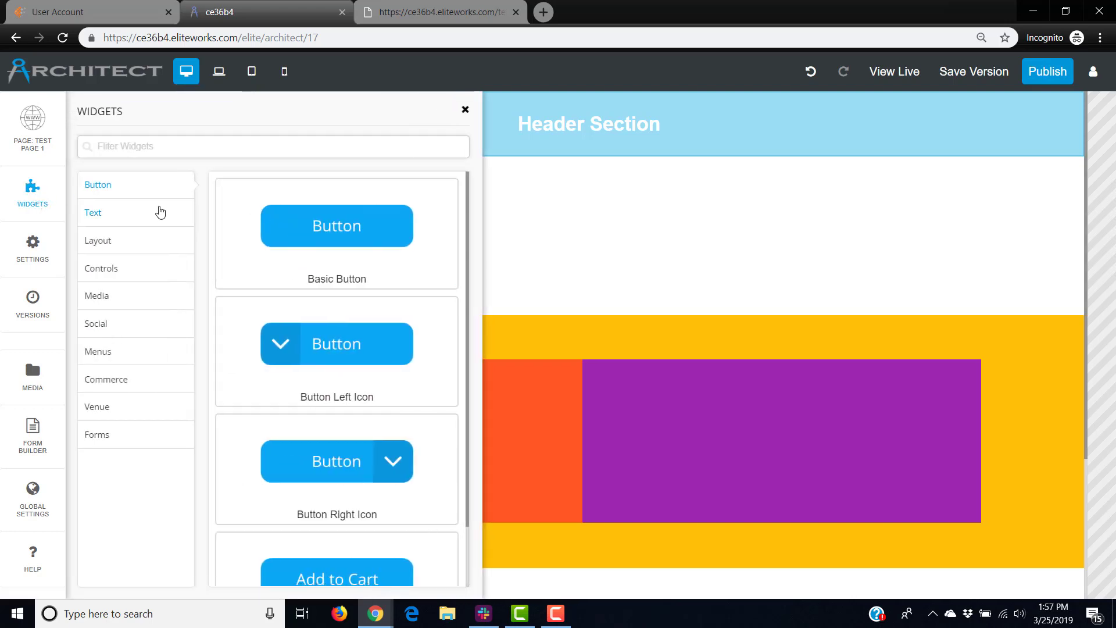
pyautogui.click(134, 213)
pyautogui.click(131, 241)
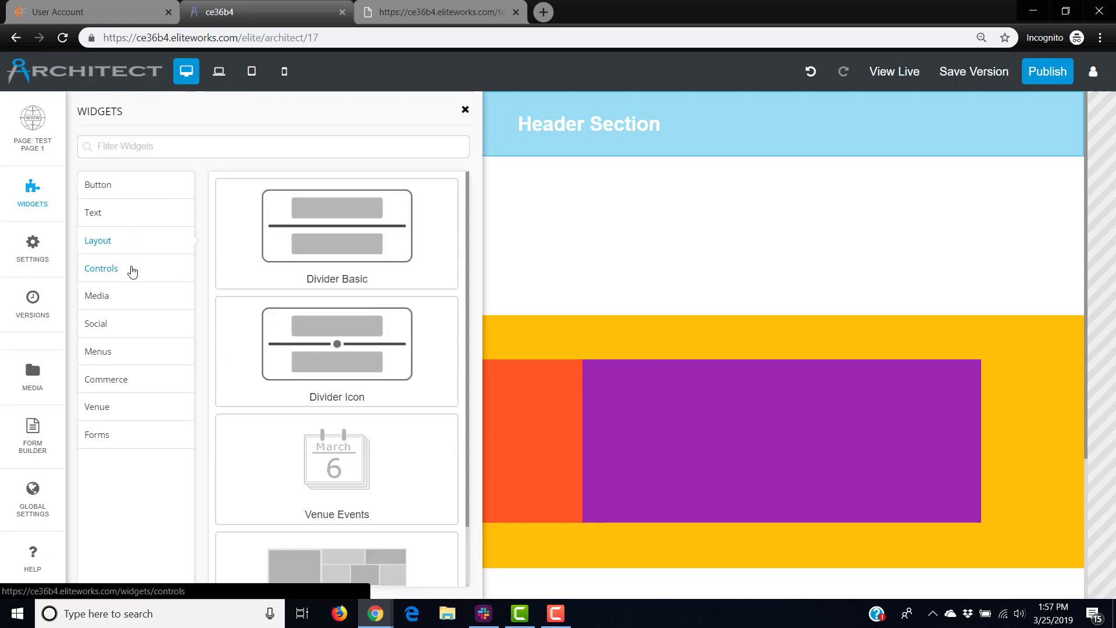
pyautogui.click(132, 272)
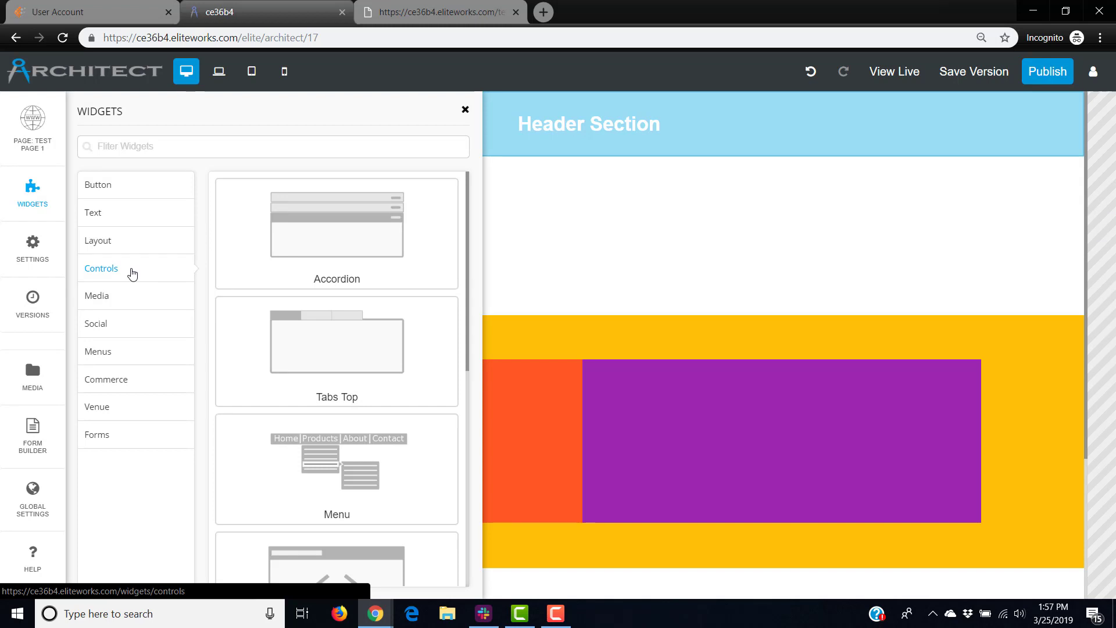
pyautogui.click(96, 217)
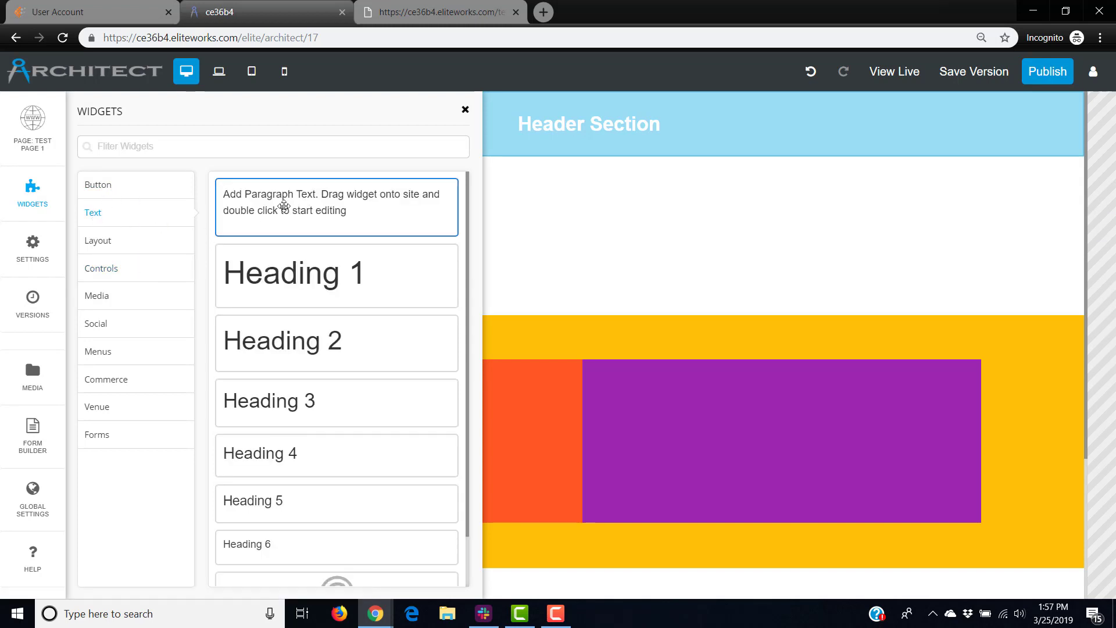
pyautogui.moveTo(293, 210); pyautogui.dragTo(573, 200)
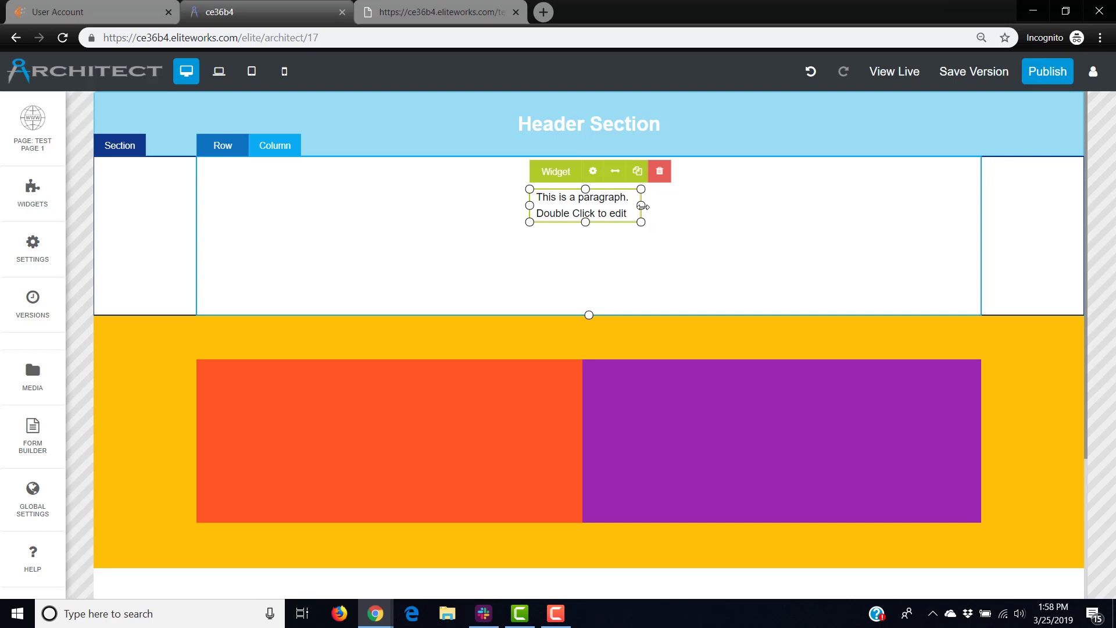
# Step: Widen the paragraph widget so its text fits on one line and center it horizontally in the column
pyautogui.moveTo(641, 205); pyautogui.dragTo(526, 213)
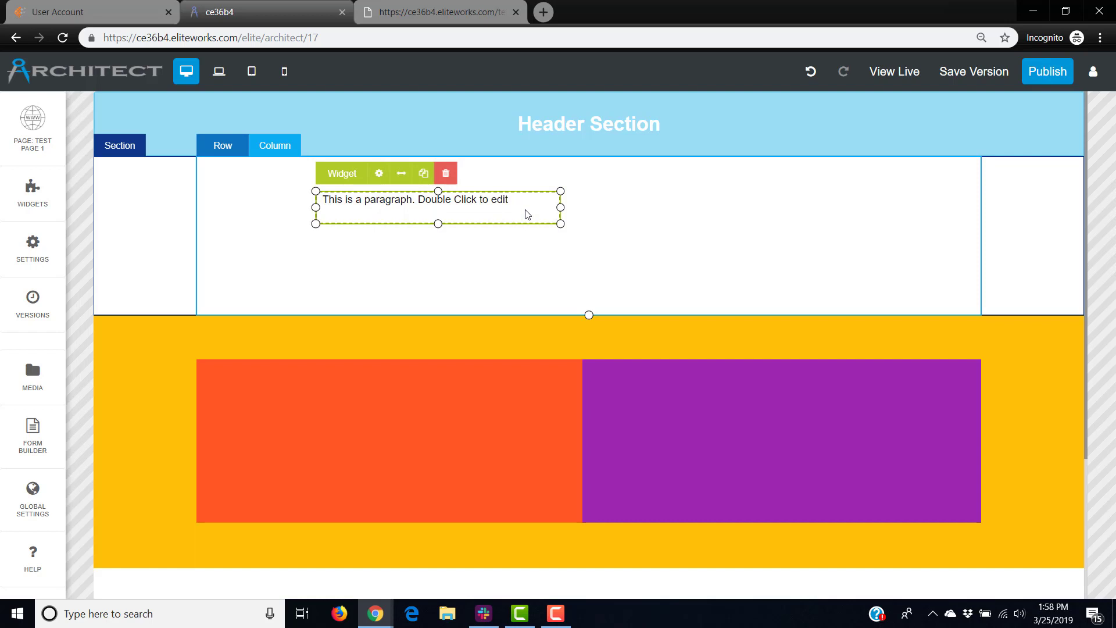
pyautogui.moveTo(526, 208); pyautogui.dragTo(675, 203)
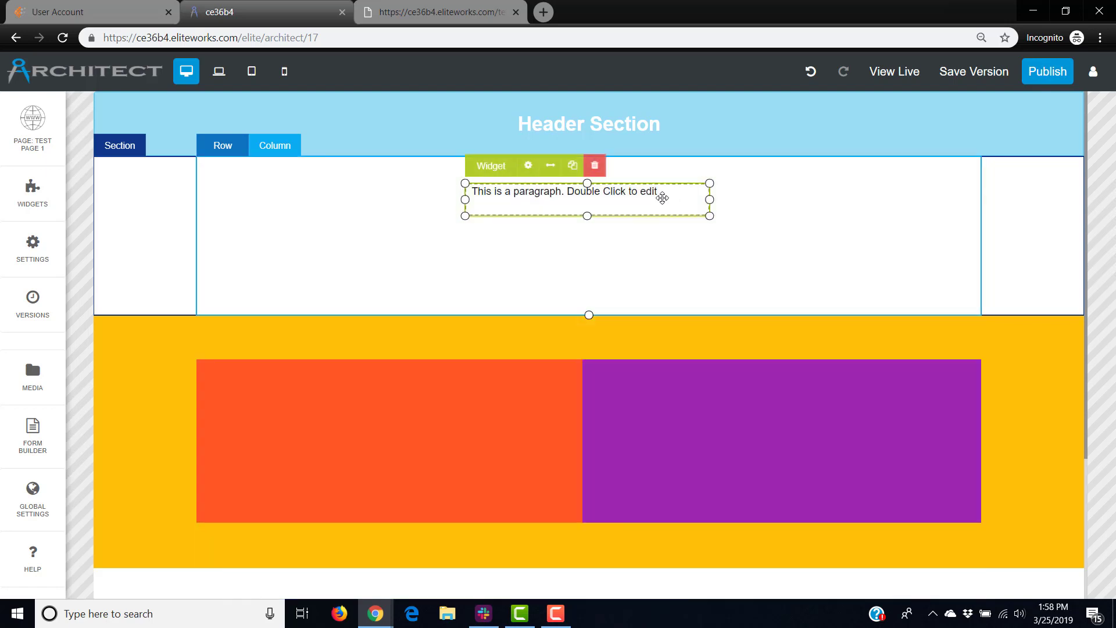
# Step: Append the sample text "sa;lkasdf ;lkasdj a;sldkjf" to the end of the paragraph and finish editing
pyautogui.doubleClick(662, 197)
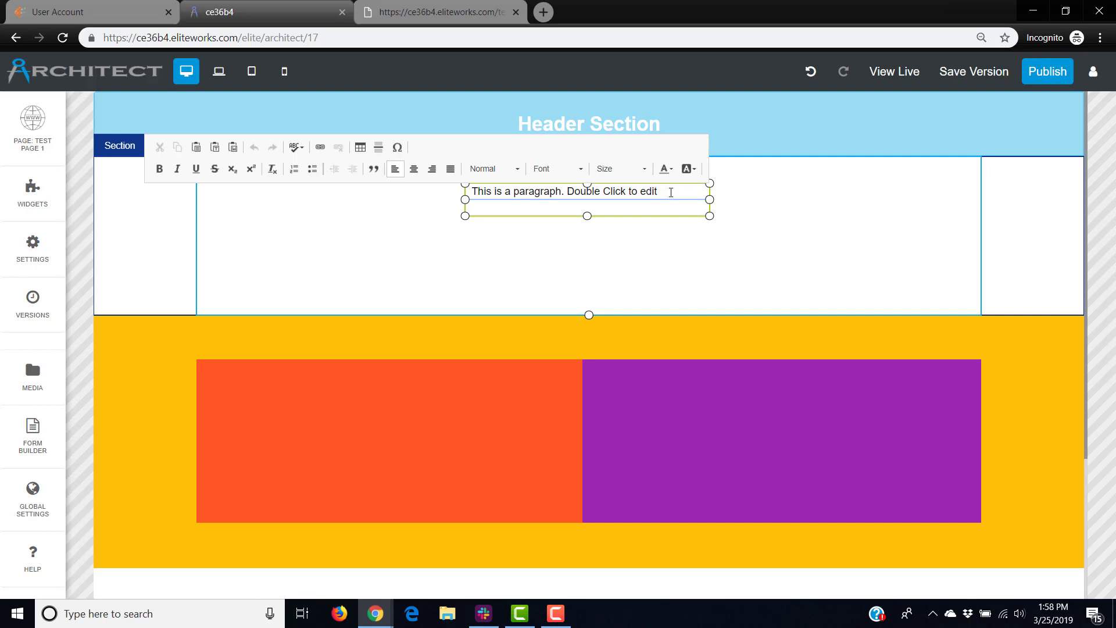
pyautogui.write('sa;lkasdf')
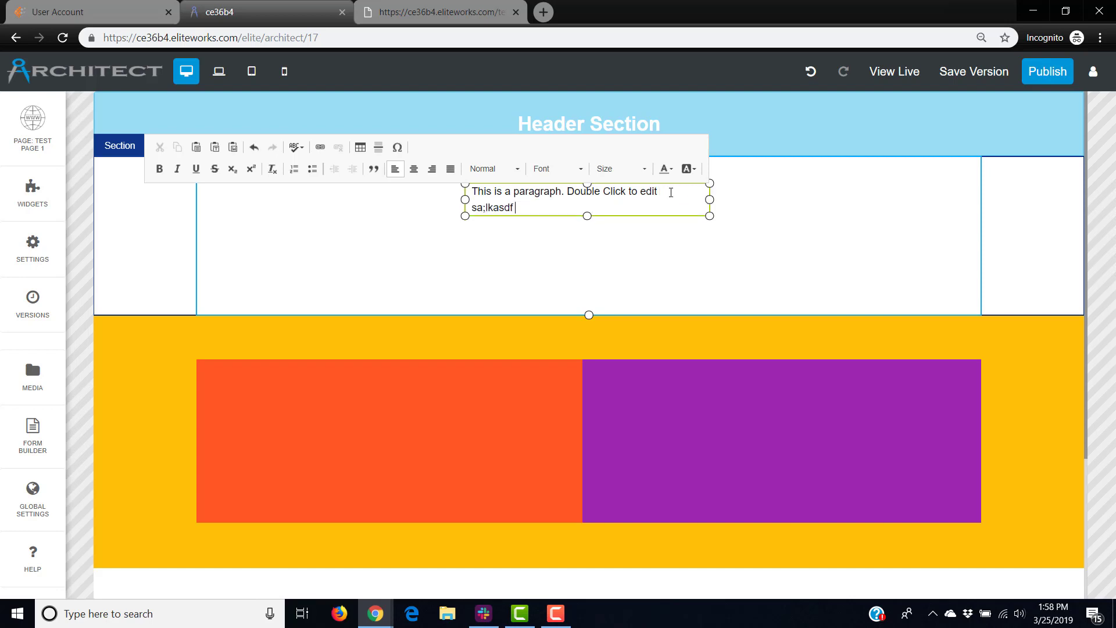
pyautogui.write(' ;lkasdj a;sldkjf')
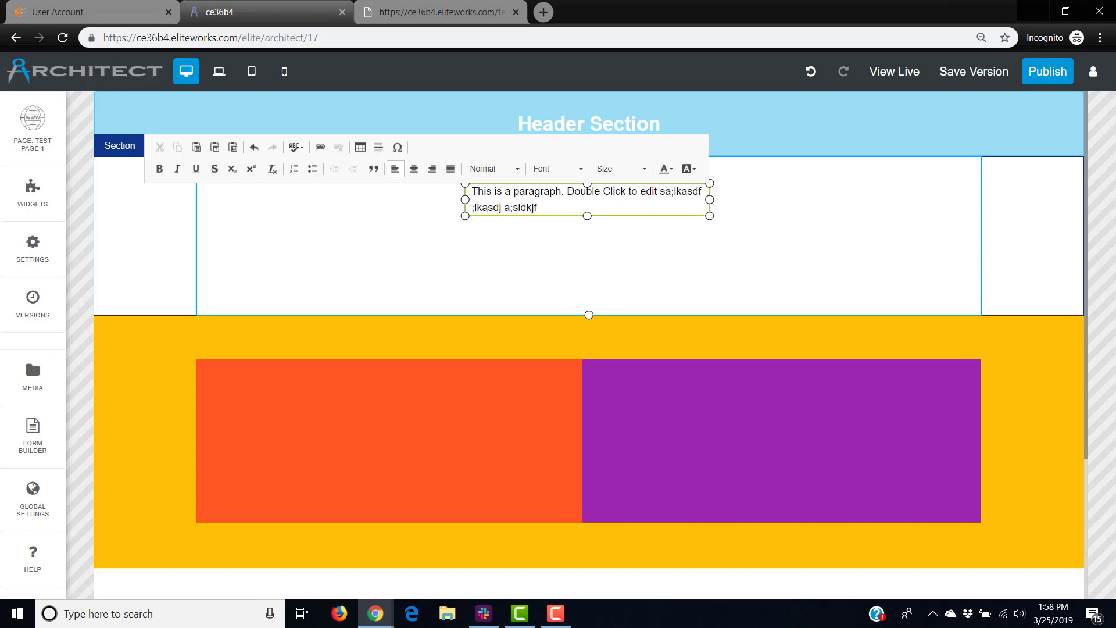
pyautogui.click(689, 280)
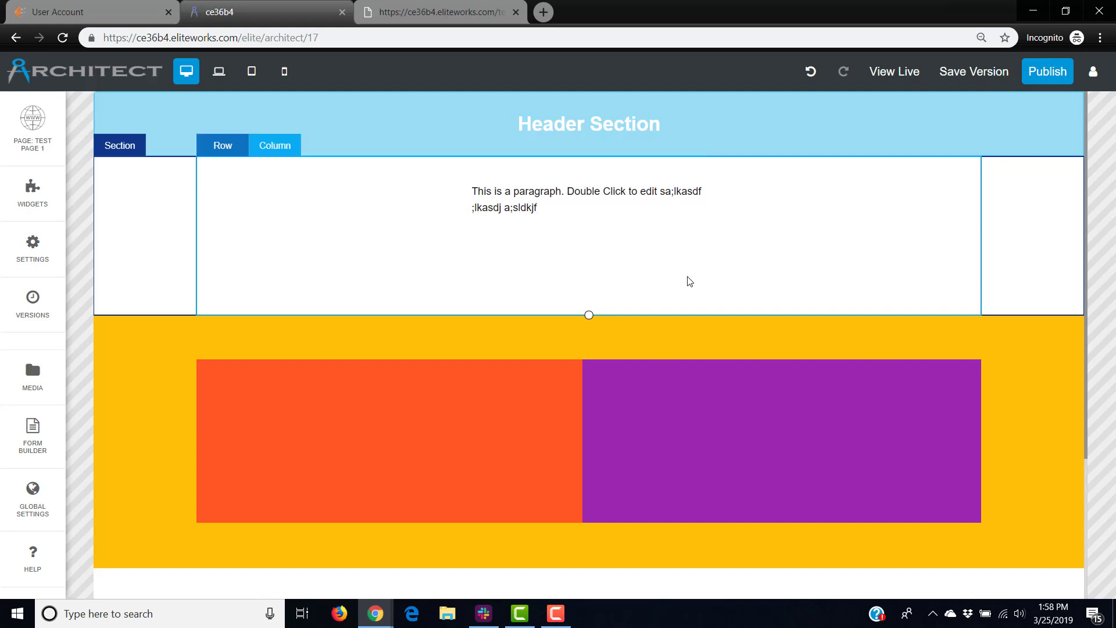
# Step: Move the paragraph widget toward the left side of its column and deselect it
pyautogui.click(619, 208)
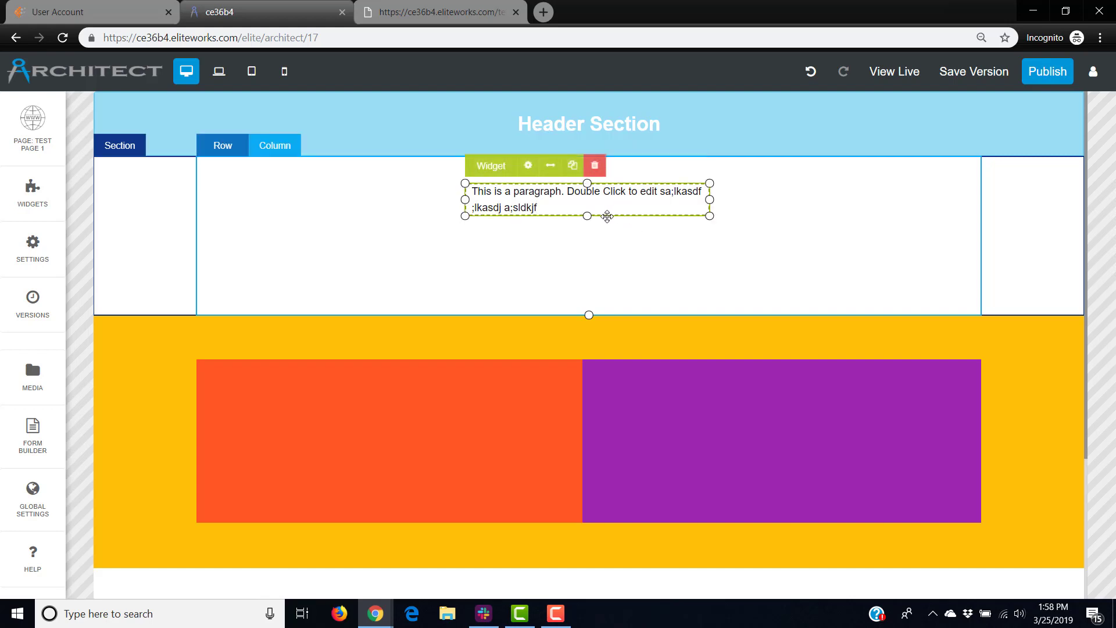
pyautogui.moveTo(620, 196); pyautogui.dragTo(452, 204)
pyautogui.click(427, 242)
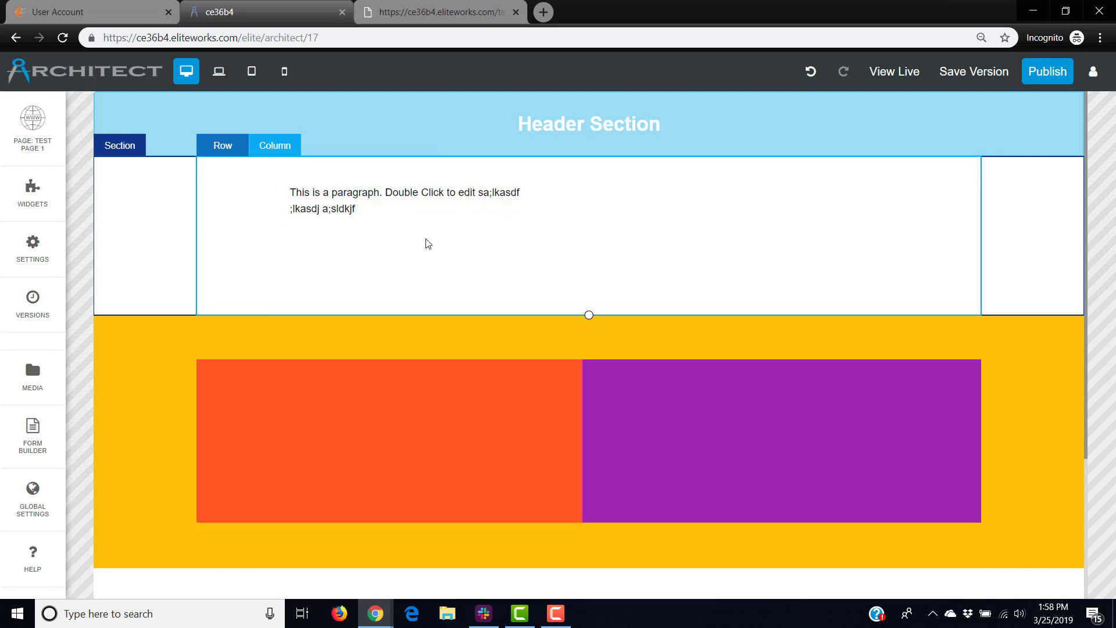
# Step: Add a Basic Button widget to the same section, just below the paragraph
pyautogui.click(43, 198)
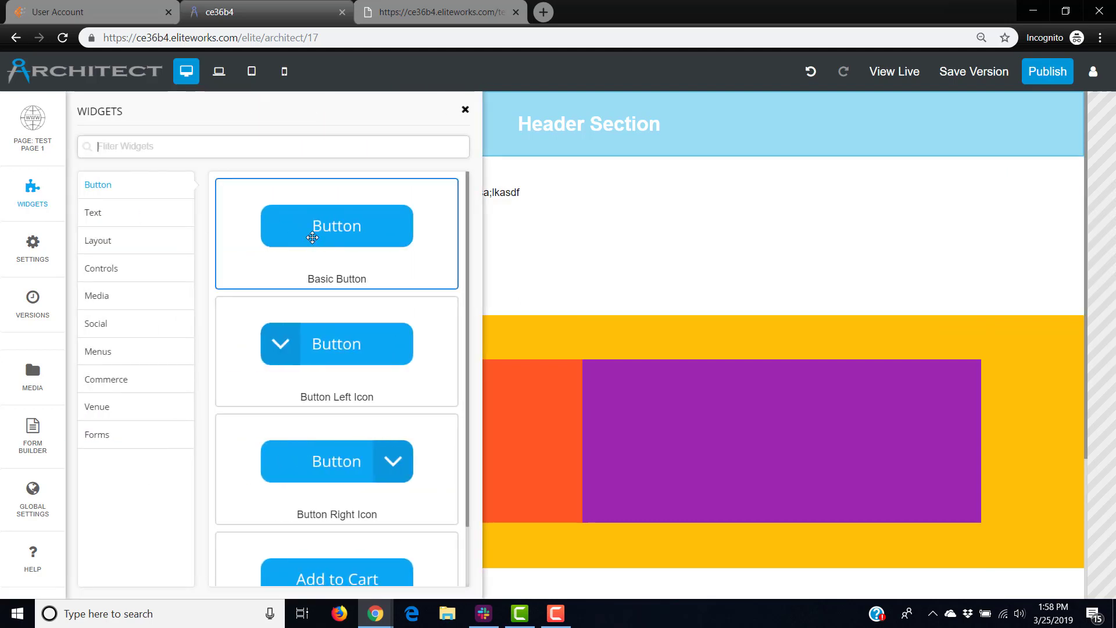
pyautogui.moveTo(309, 244); pyautogui.dragTo(495, 266)
pyautogui.click(646, 209)
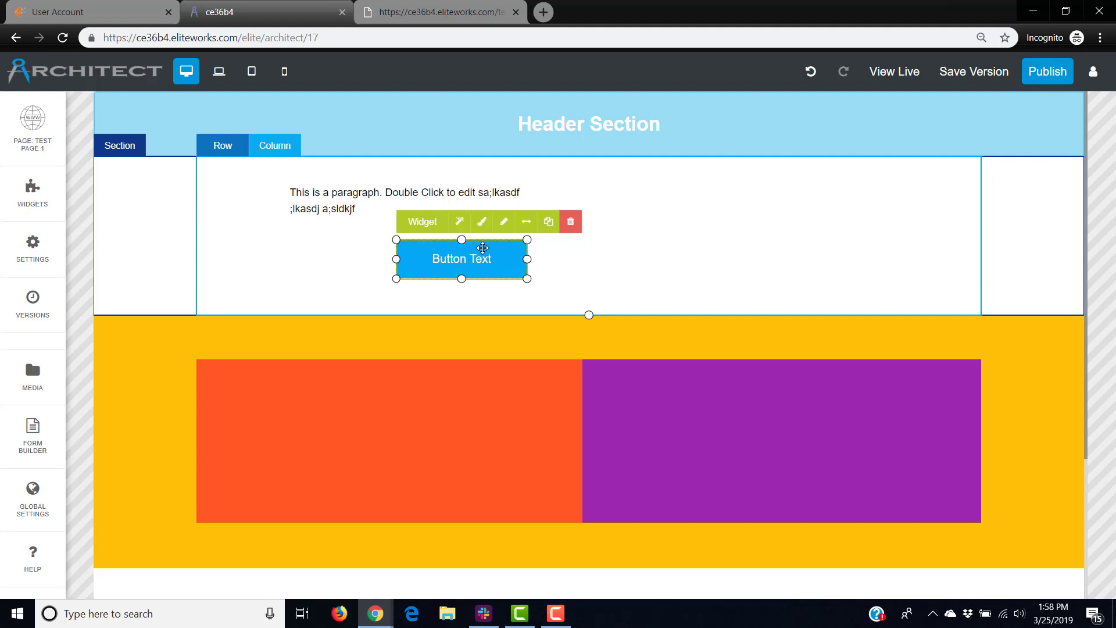
# Step: Check the button's theme picker, including My Themes, and close it without choosing a theme
pyautogui.click(460, 224)
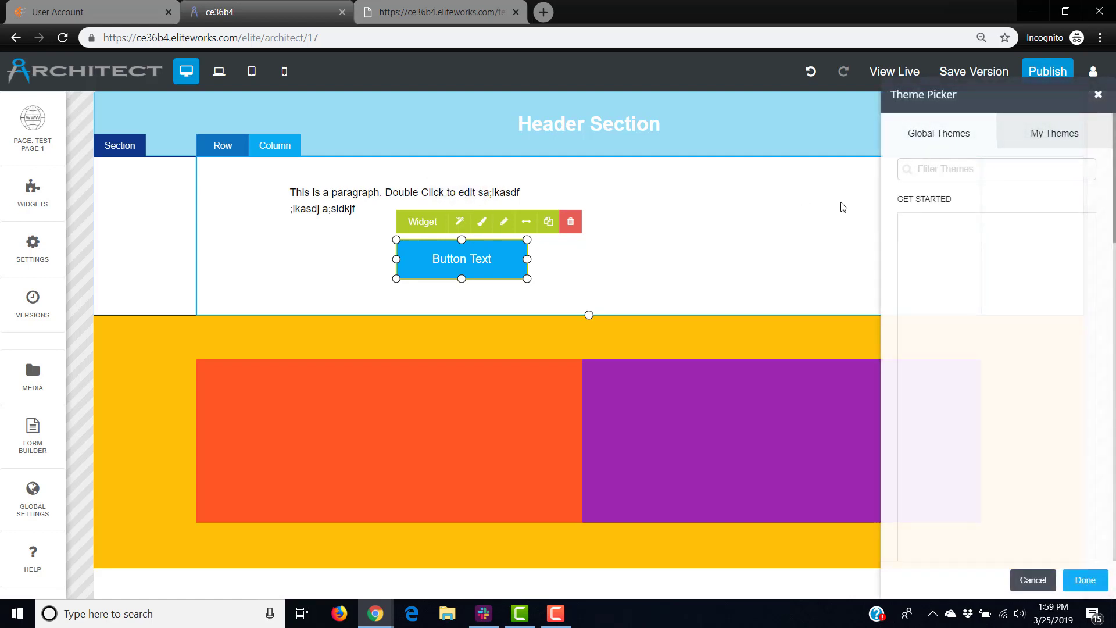
pyautogui.click(1013, 137)
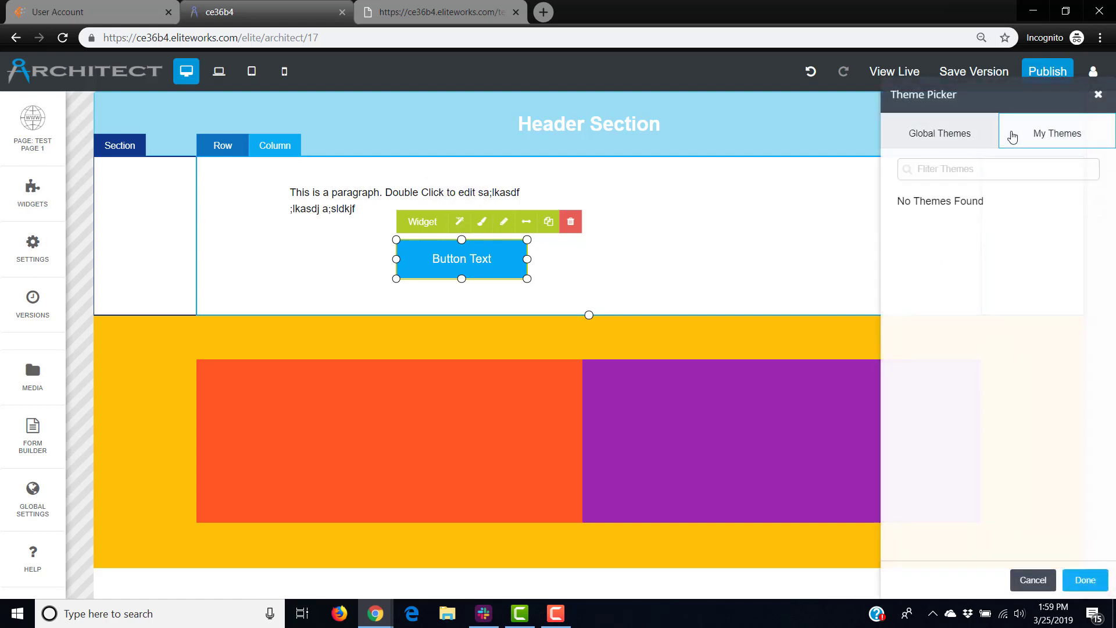
pyautogui.click(1098, 94)
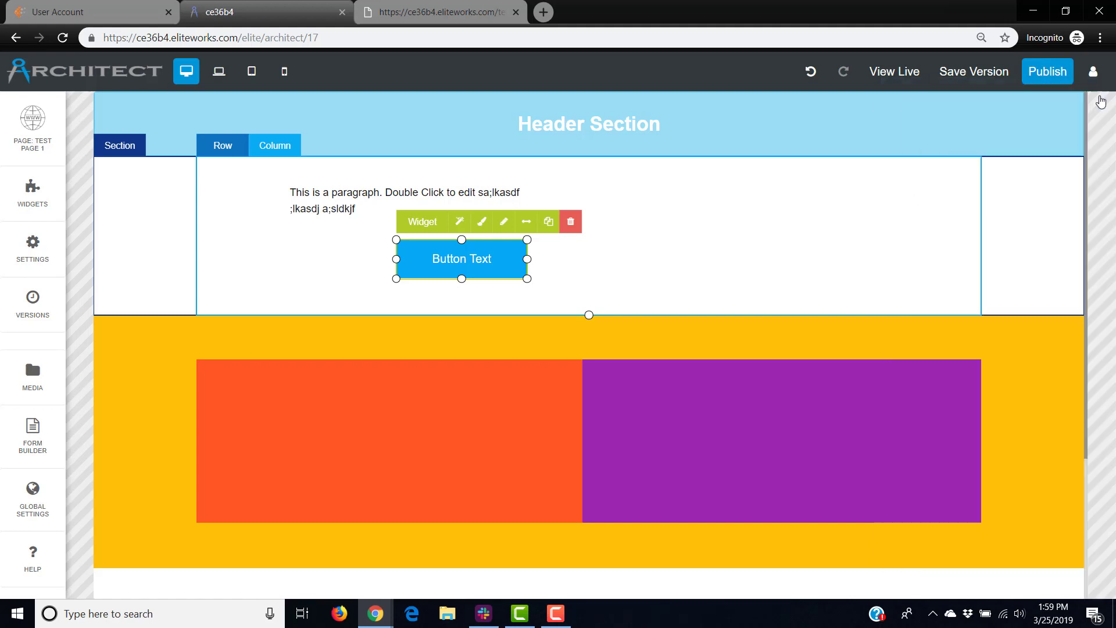
# Step: Set the background color of the button's container to black, #111111, in its design settings
pyautogui.click(483, 223)
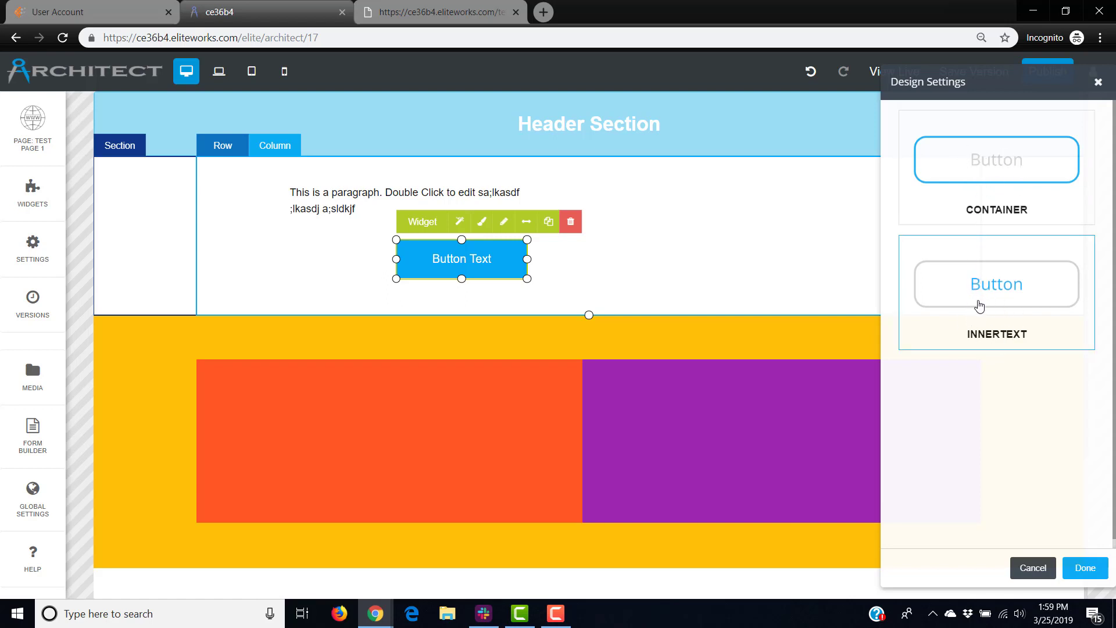
pyautogui.click(975, 178)
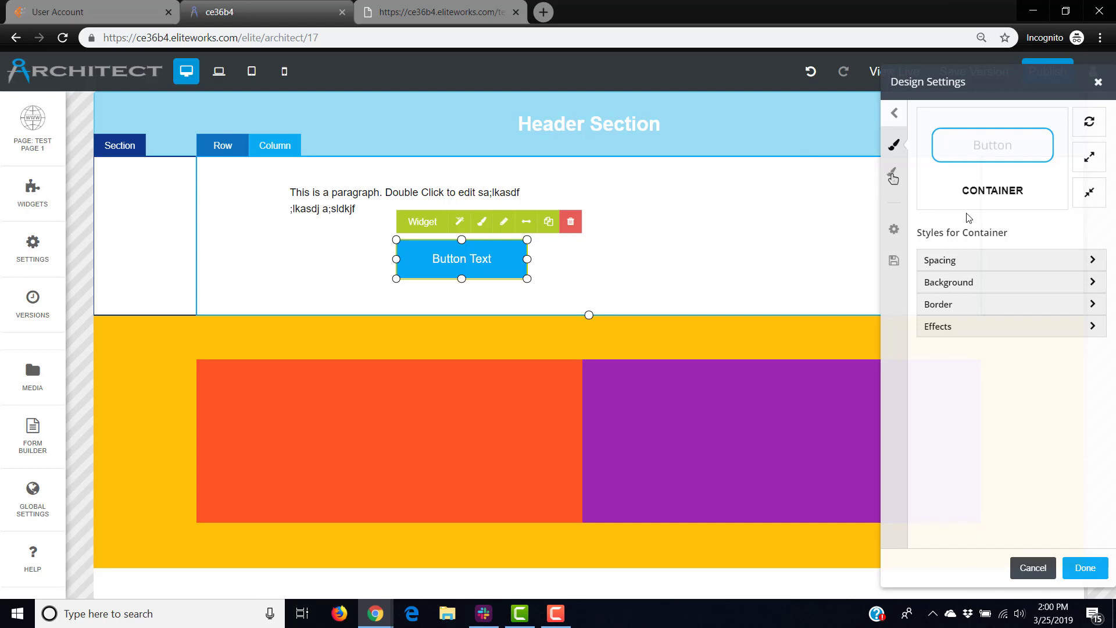
pyautogui.click(975, 283)
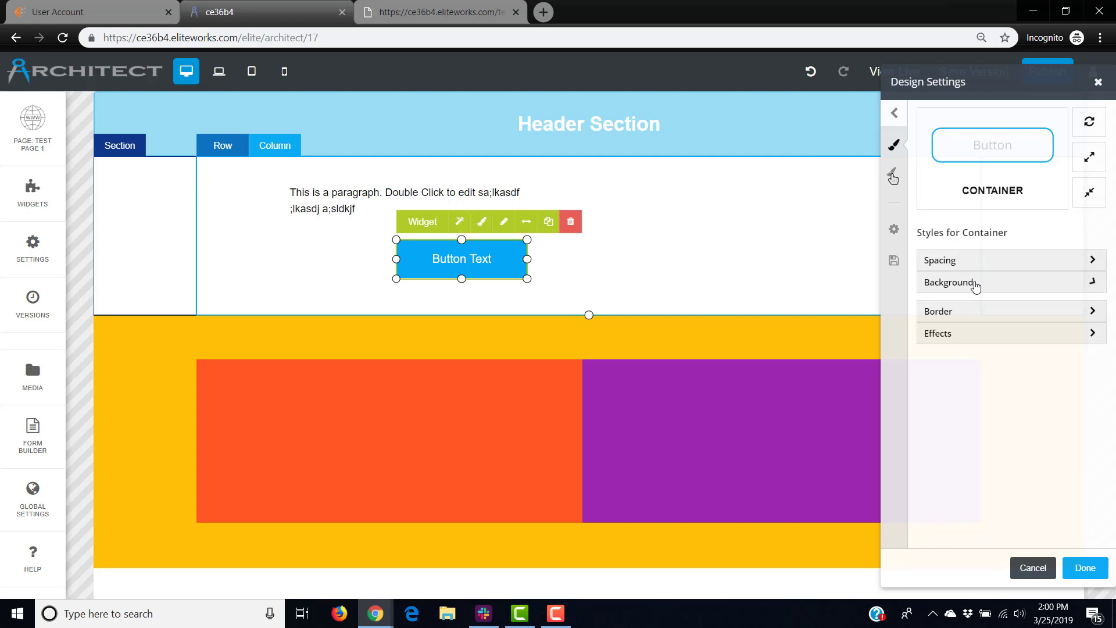
pyautogui.click(1091, 332)
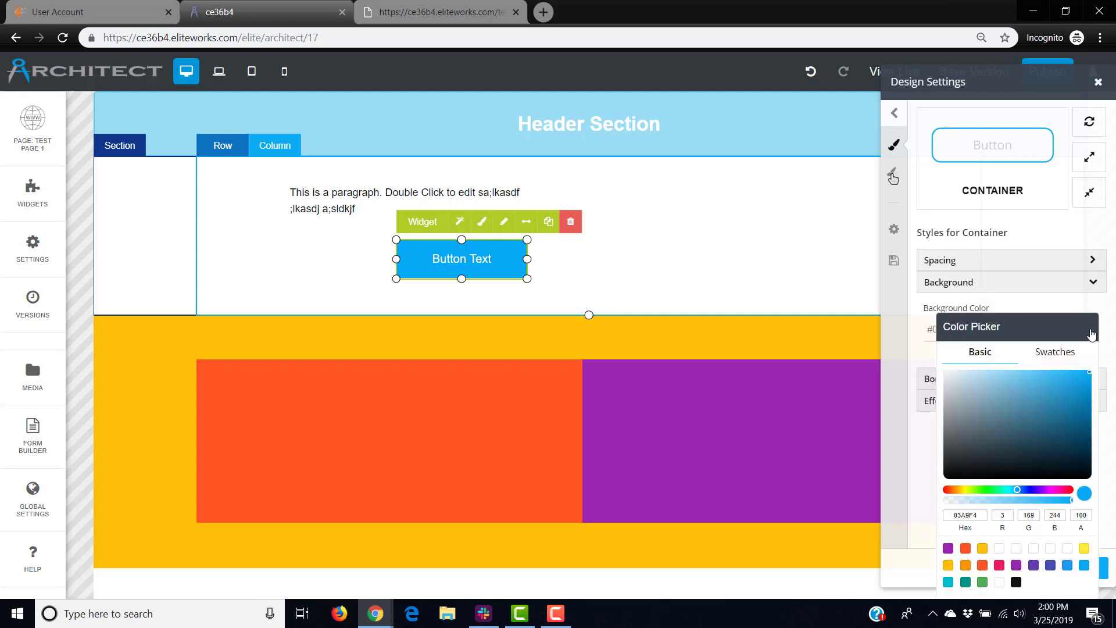
pyautogui.click(1016, 582)
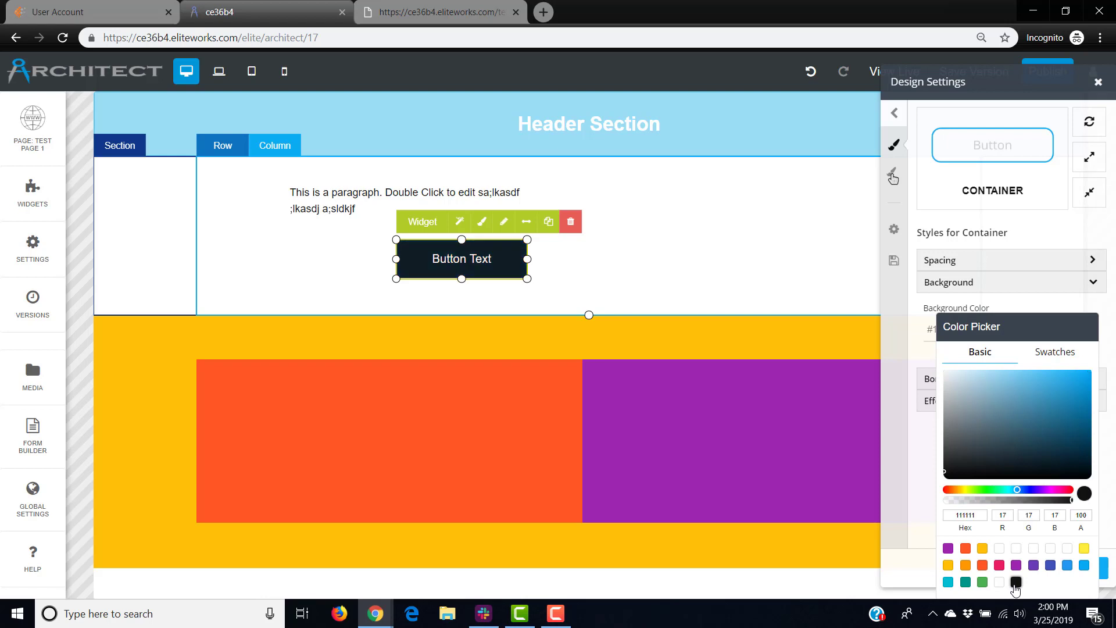
pyautogui.click(1047, 302)
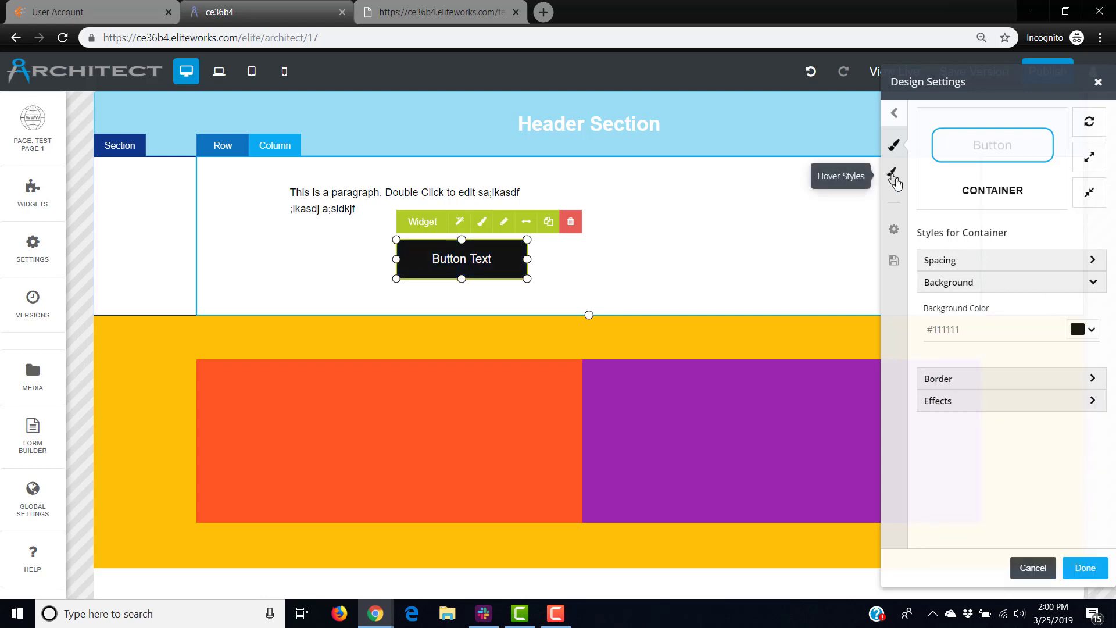
# Step: Set the button container's hover background color to orange, #ff5722, and apply the design settings
pyautogui.click(895, 179)
pyautogui.click(990, 283)
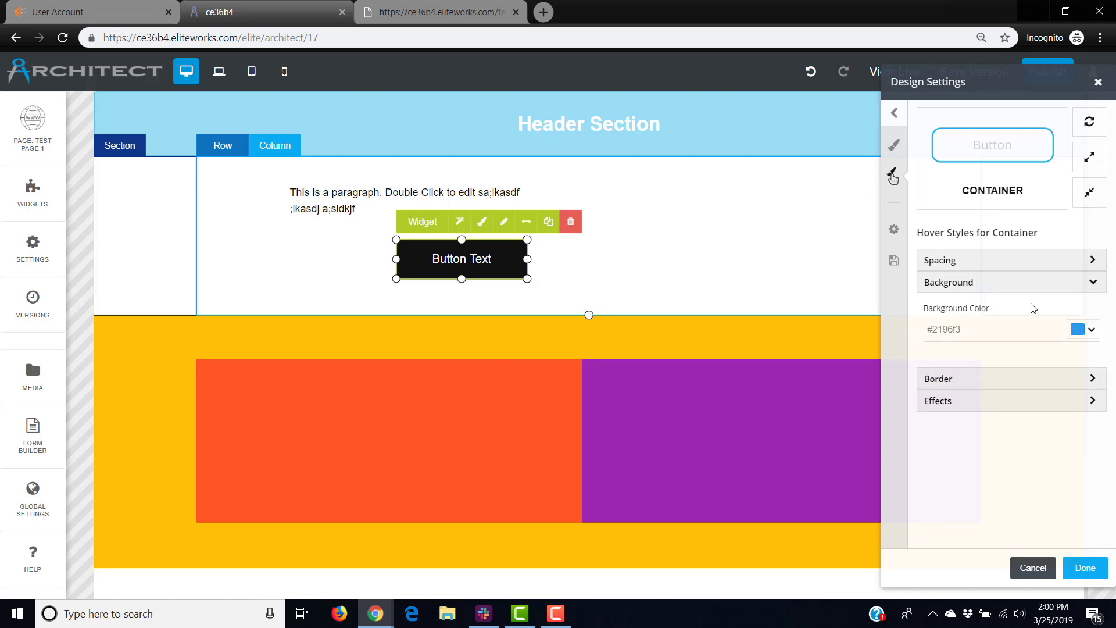
pyautogui.click(1093, 330)
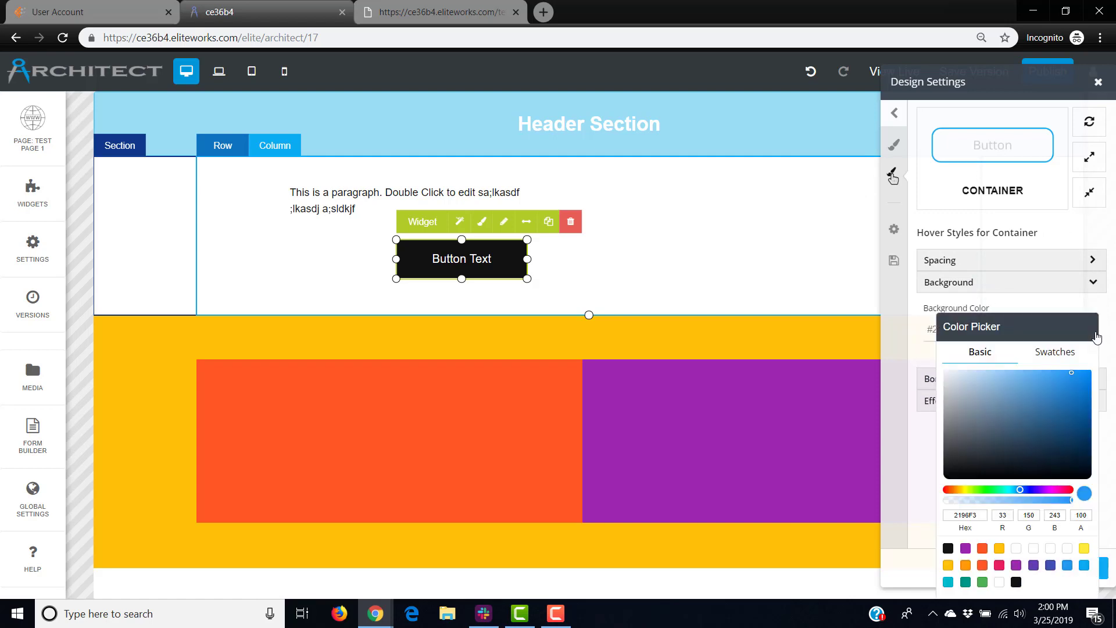
pyautogui.click(982, 549)
pyautogui.click(1110, 315)
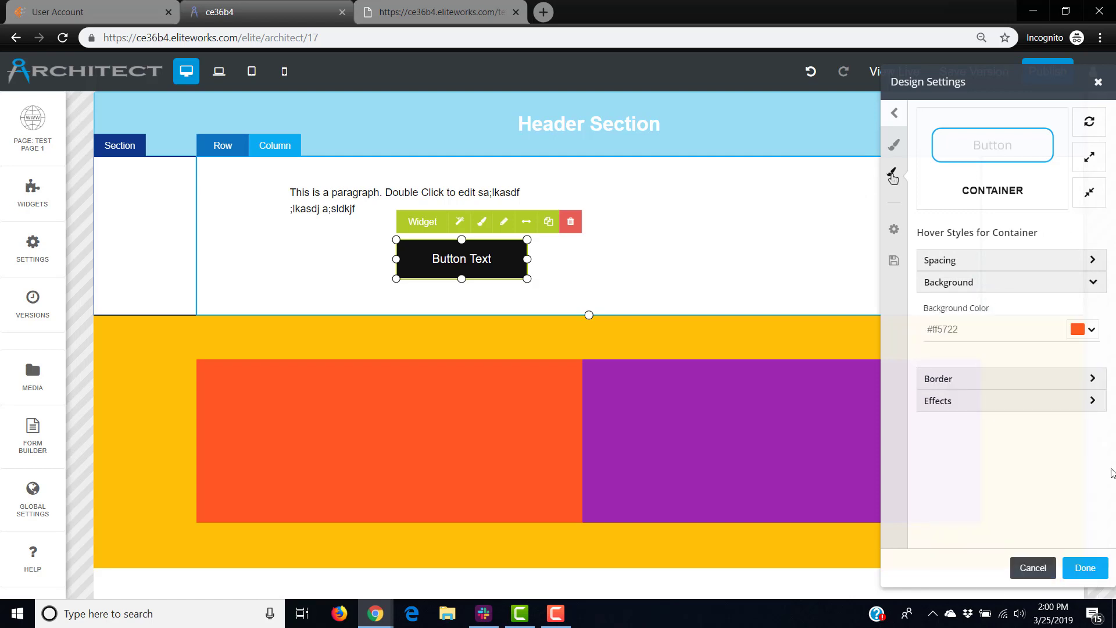
pyautogui.click(1086, 568)
pyautogui.click(832, 279)
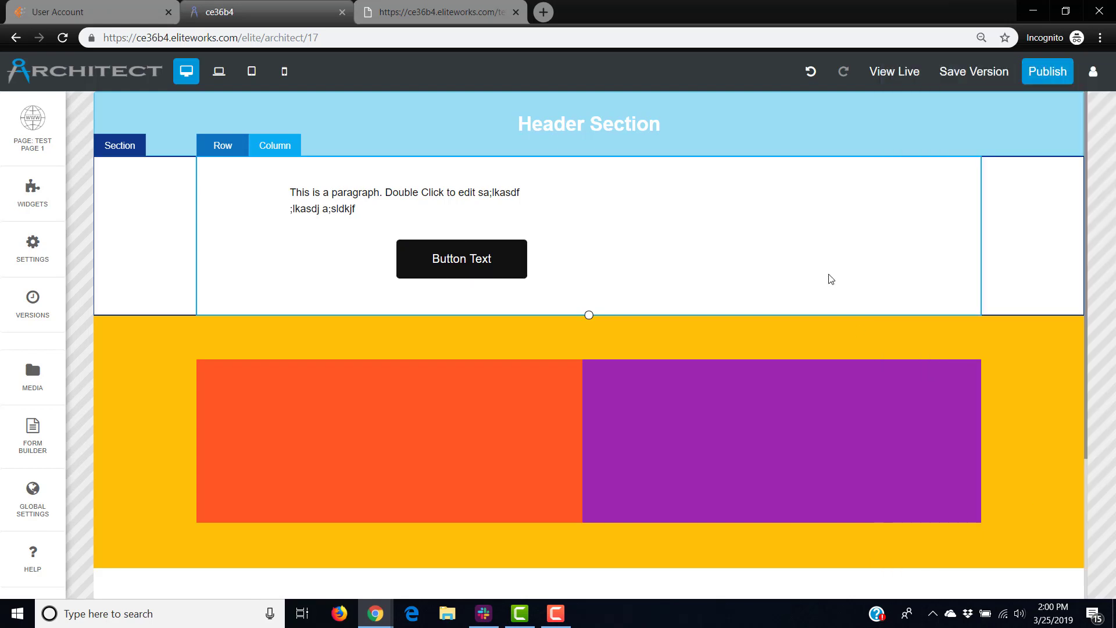
# Step: Move the black button to the horizontal center of the column, below the paragraph
pyautogui.moveTo(482, 257); pyautogui.dragTo(762, 252)
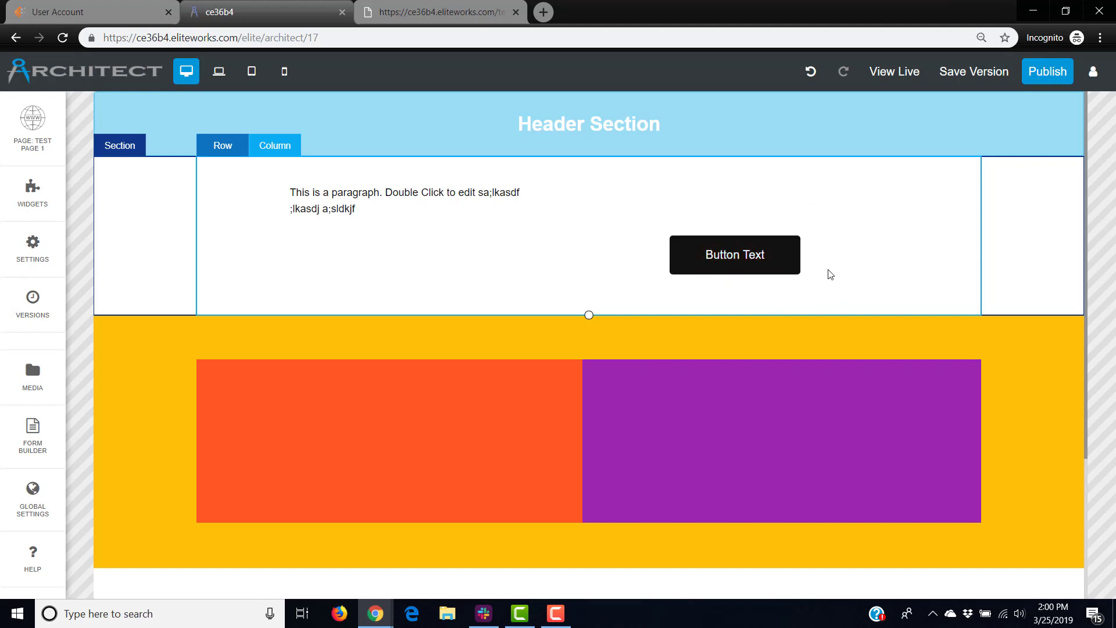
pyautogui.moveTo(777, 252); pyautogui.dragTo(629, 259)
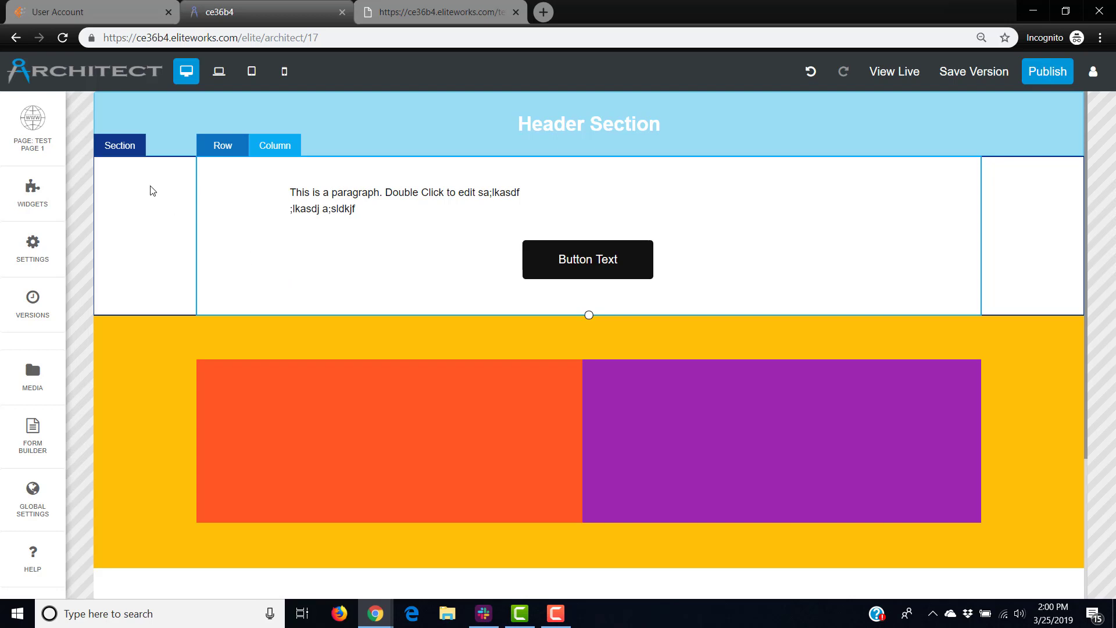
# Step: Add a new blank section below the one holding the paragraph and button, and roughly double its height
pyautogui.moveTo(127, 151)
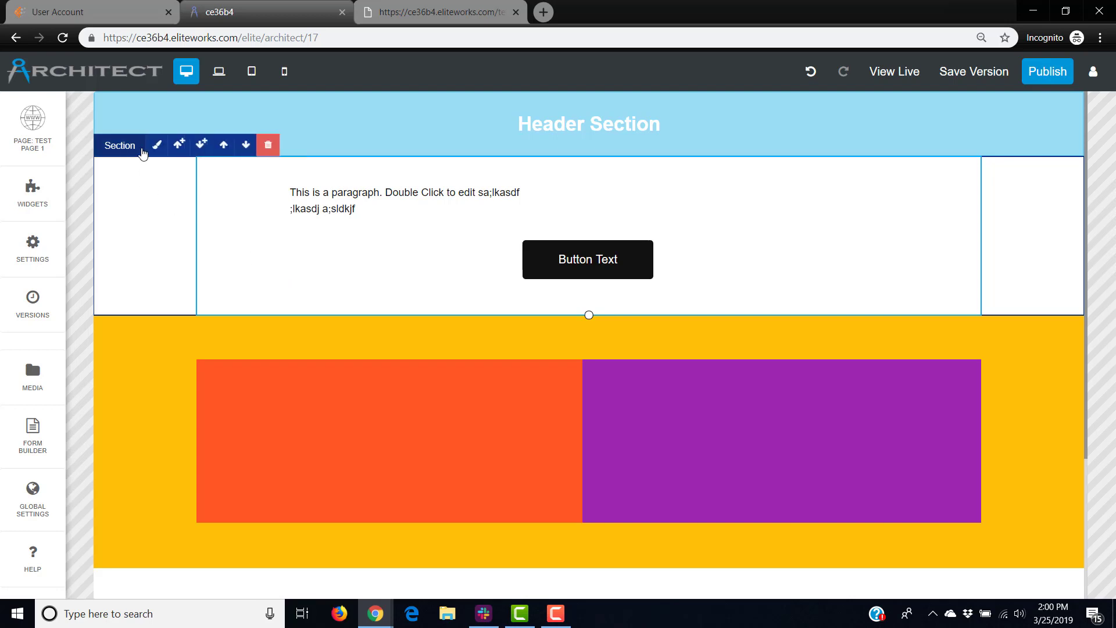
pyautogui.click(201, 145)
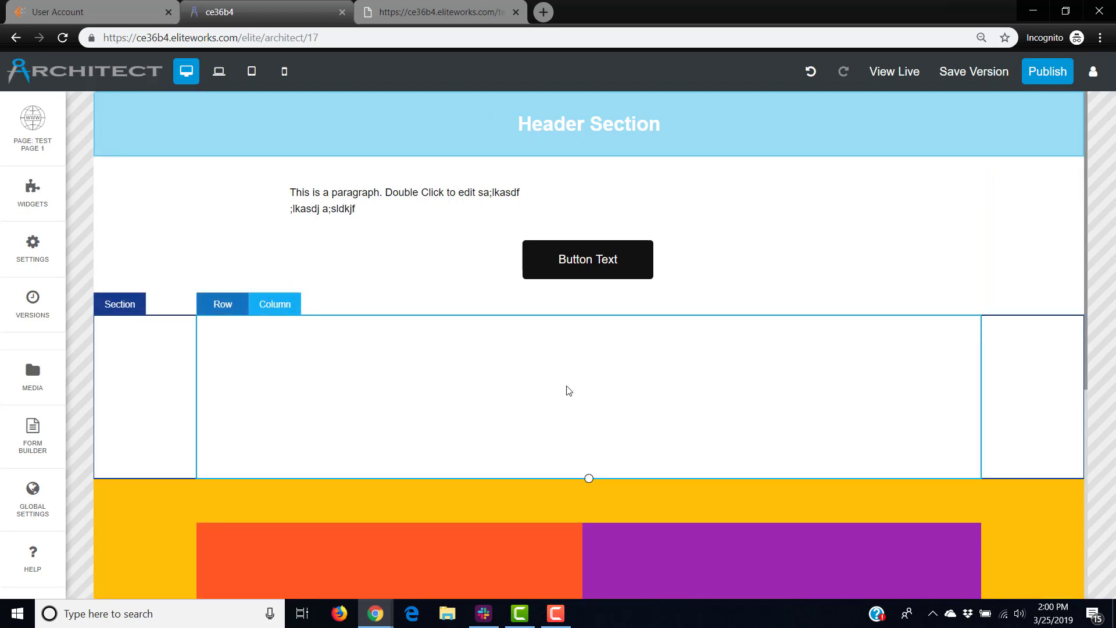
pyautogui.scroll(-2, 566, 379)
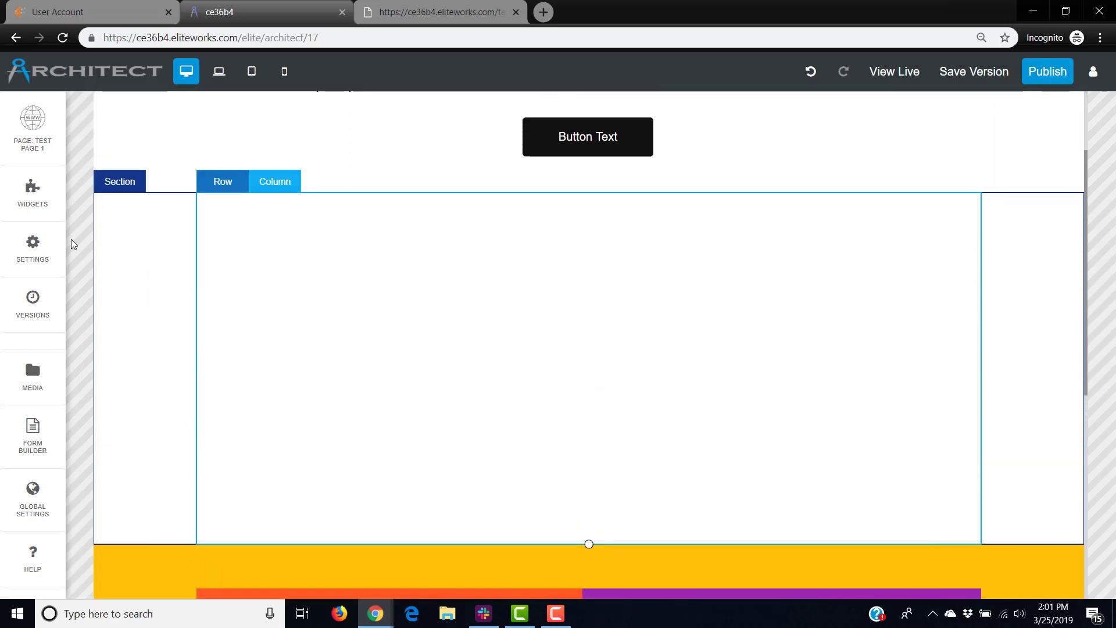
# Step: Add an Images gallery widget from the Media widgets to the blank section below the button, near the section's upper part
pyautogui.click(37, 206)
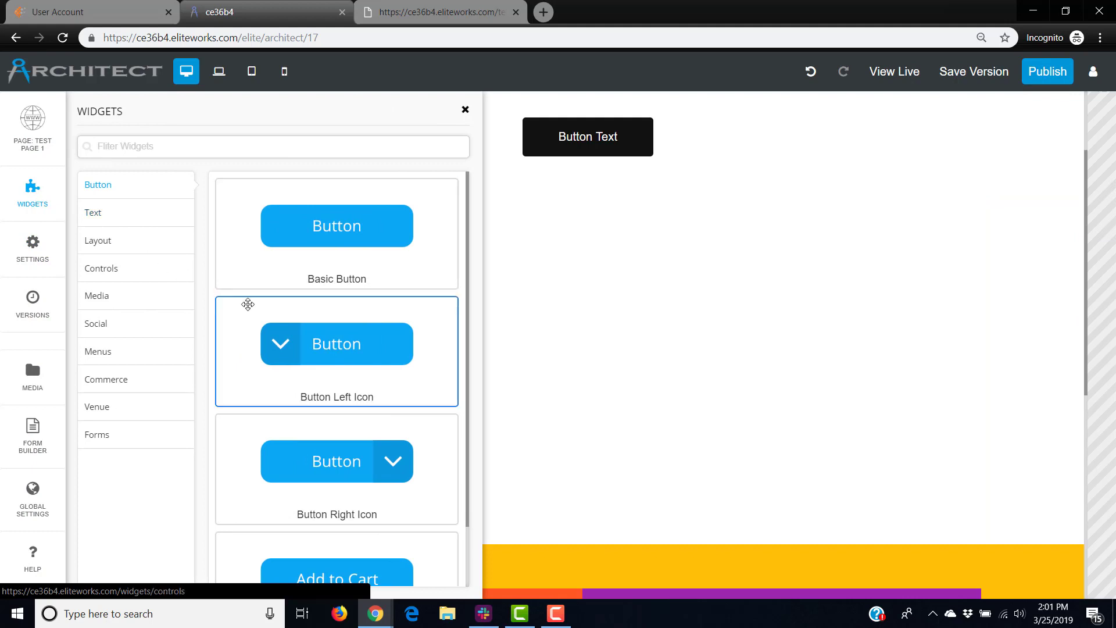
pyautogui.click(103, 302)
pyautogui.scroll(-3, 376, 365)
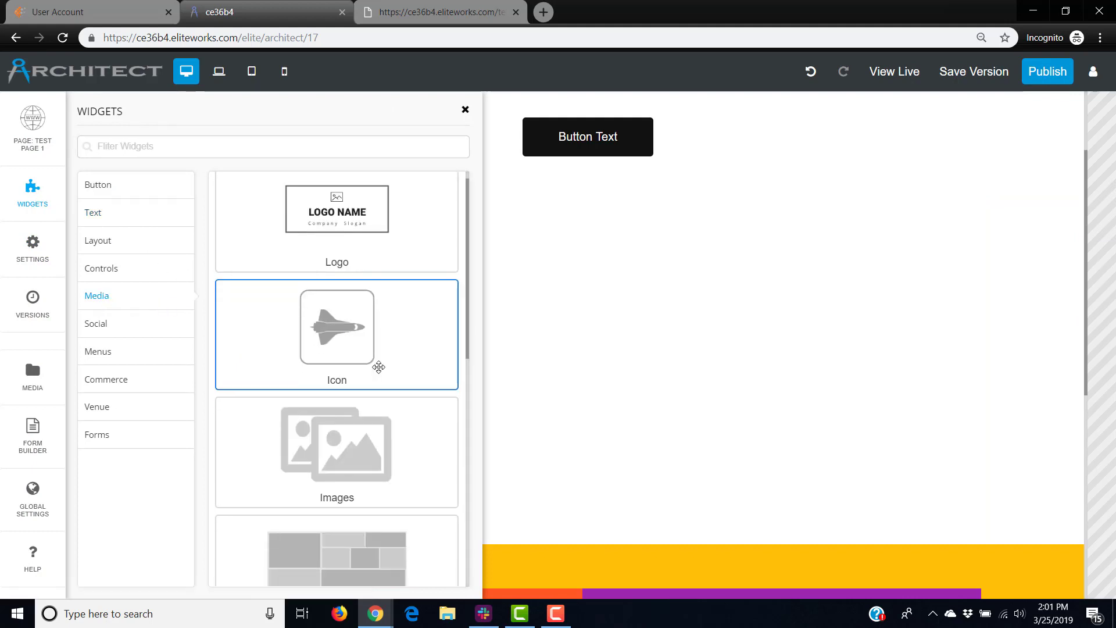
pyautogui.scroll(-1, 360, 343)
pyautogui.moveTo(357, 317); pyautogui.dragTo(517, 354)
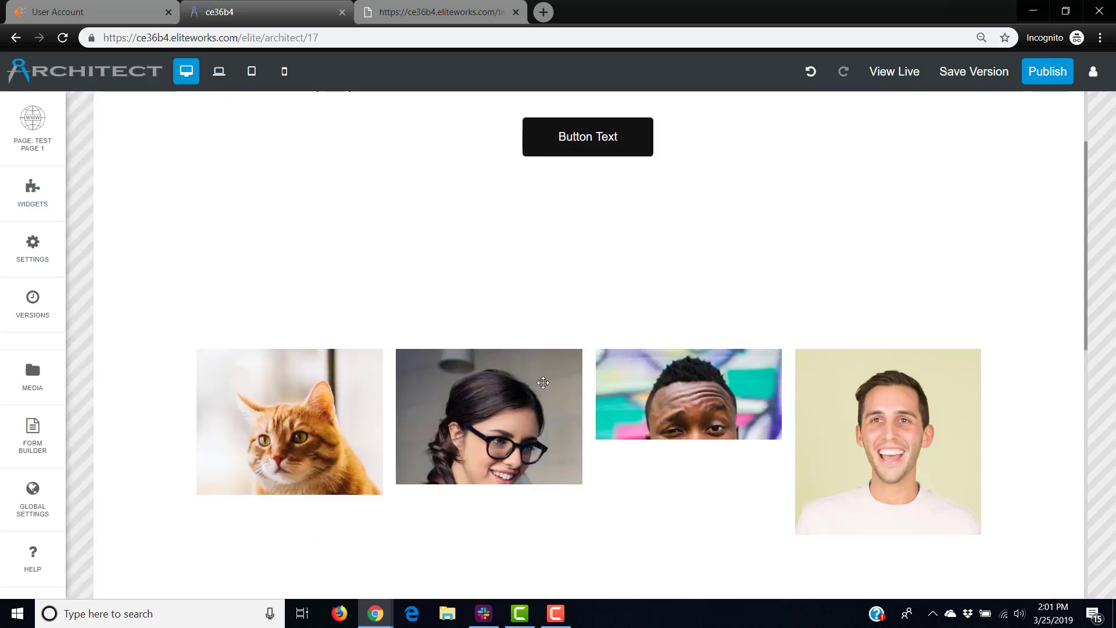
pyautogui.moveTo(573, 431); pyautogui.dragTo(593, 443)
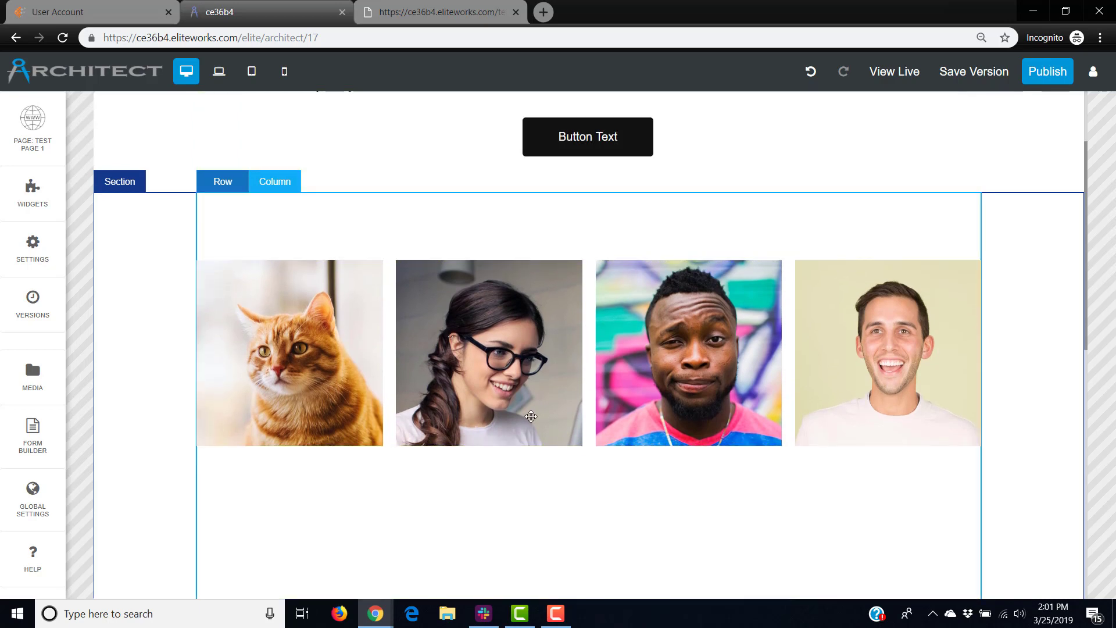
# Step: Review the image gallery's content list and the settings available for its cat picture
pyautogui.click(476, 377)
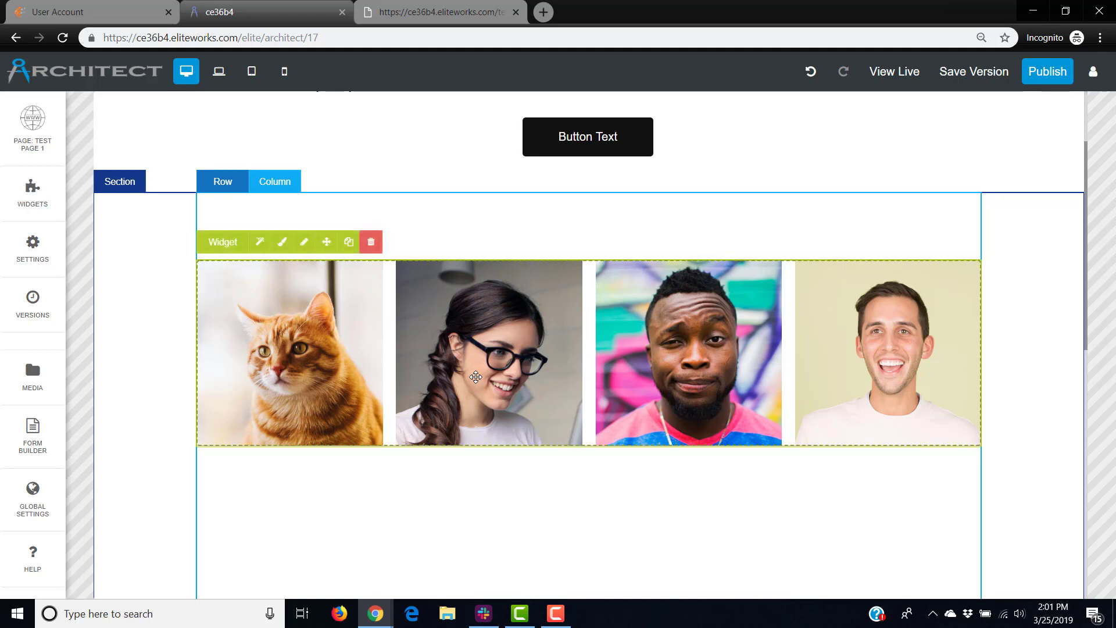
pyautogui.click(302, 243)
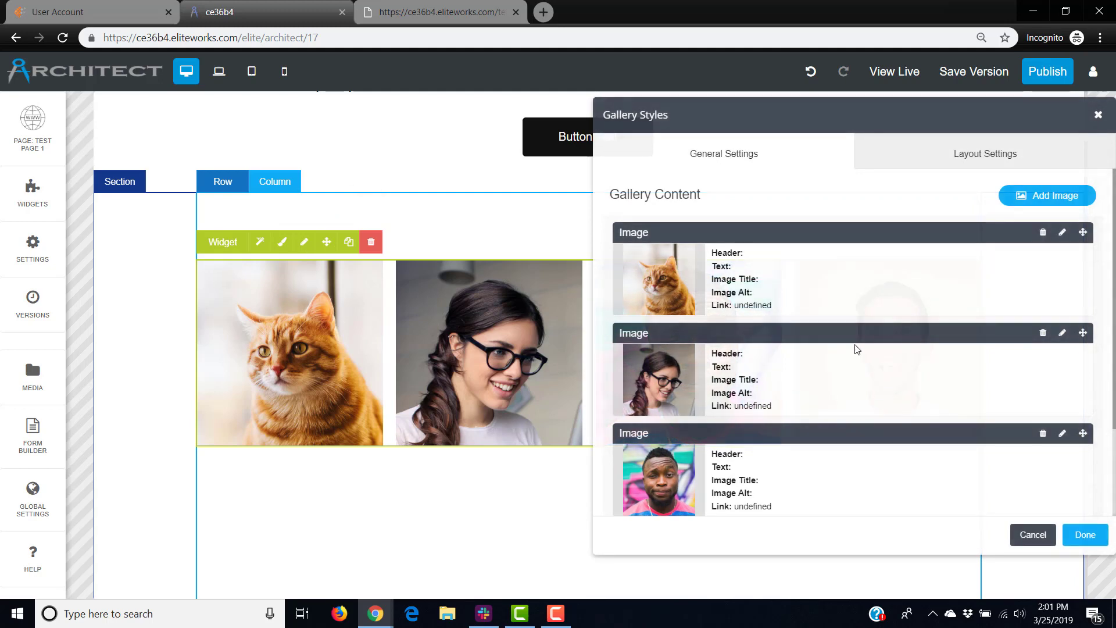
pyautogui.scroll(-2, 856, 349)
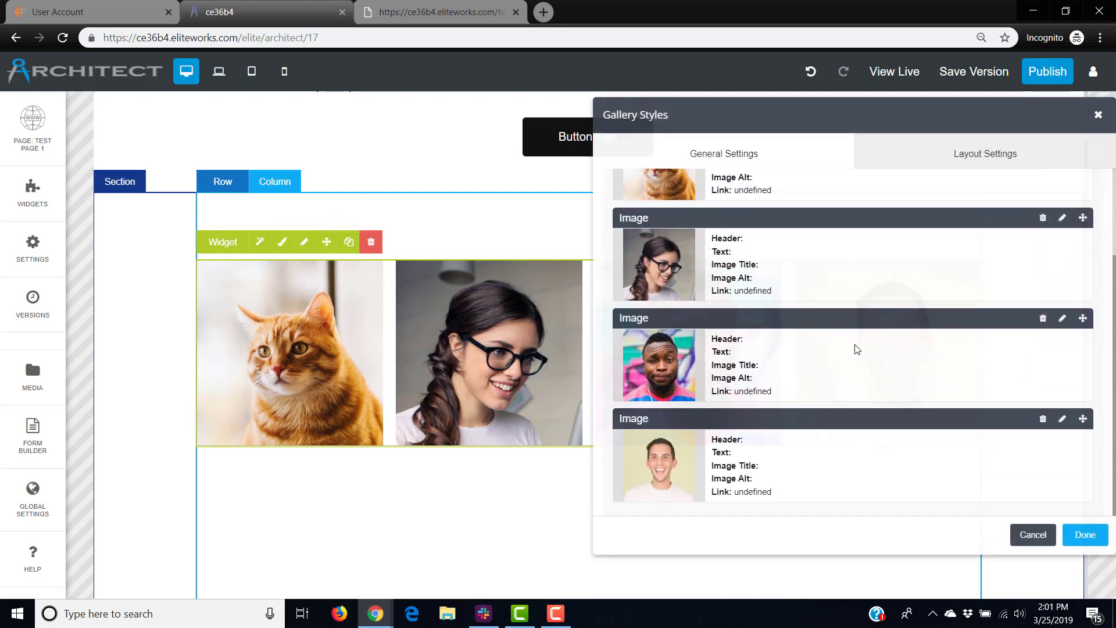
pyautogui.scroll(2, 856, 348)
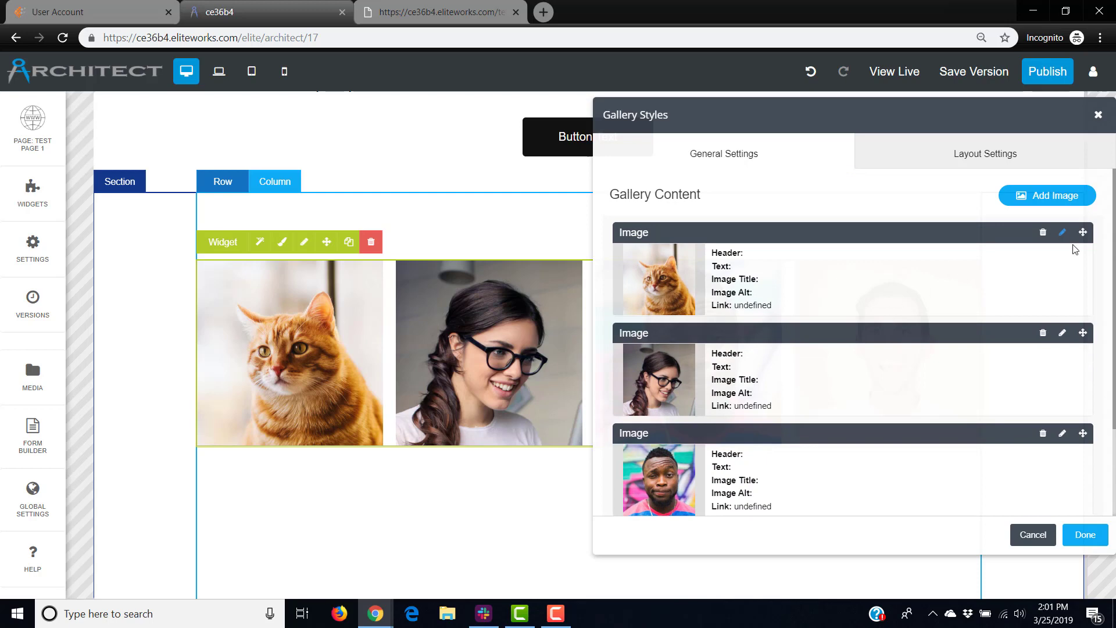
pyautogui.moveTo(1082, 232); pyautogui.dragTo(1086, 269)
pyautogui.click(1061, 233)
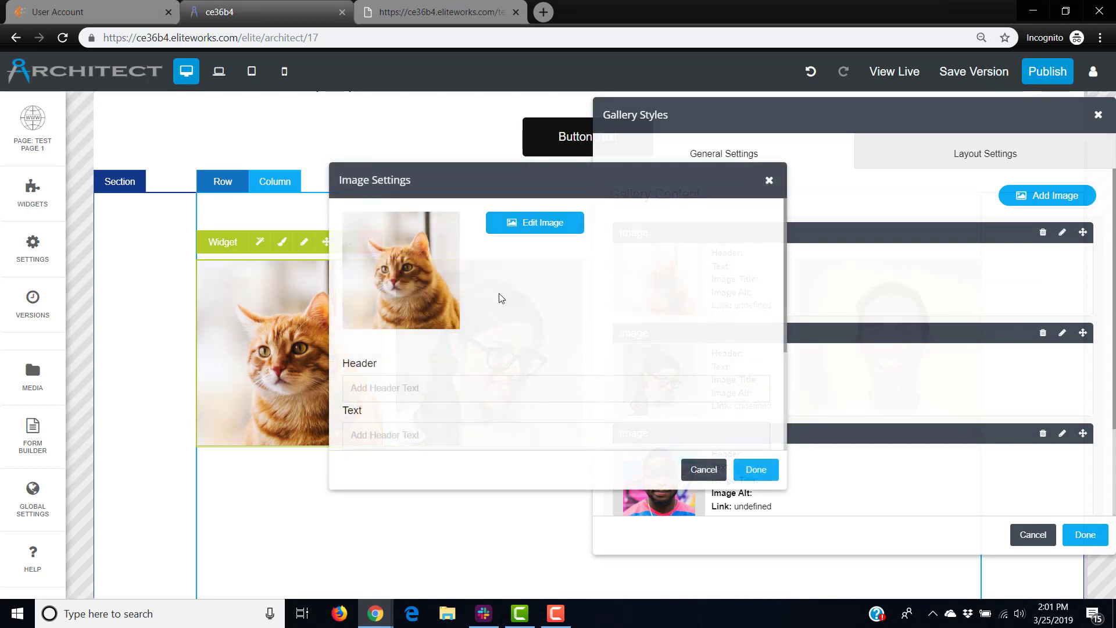
pyautogui.scroll(-2, 465, 308)
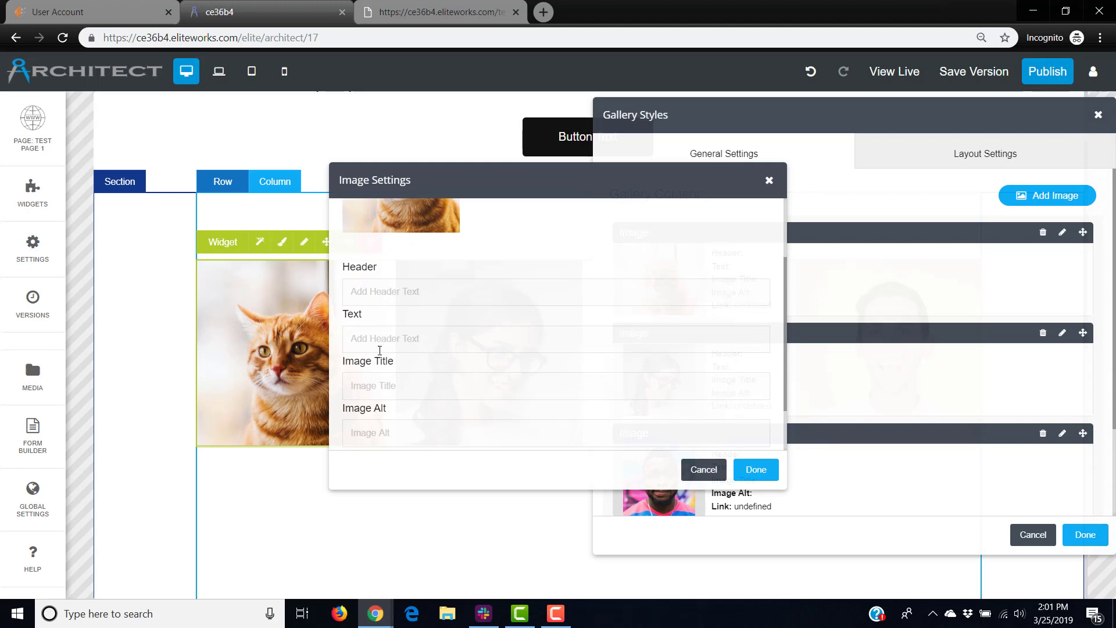
pyautogui.scroll(-2, 433, 381)
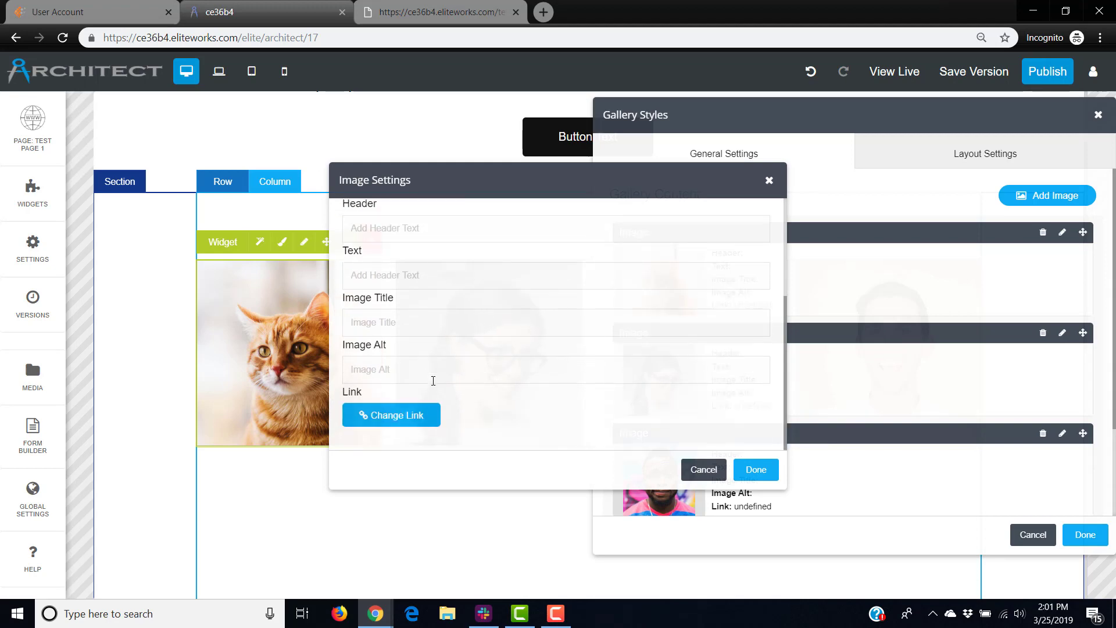
# Step: Look through the Page, System Pages and Product link options for the cat picture, and close its settings without changes
pyautogui.click(419, 415)
pyautogui.click(363, 206)
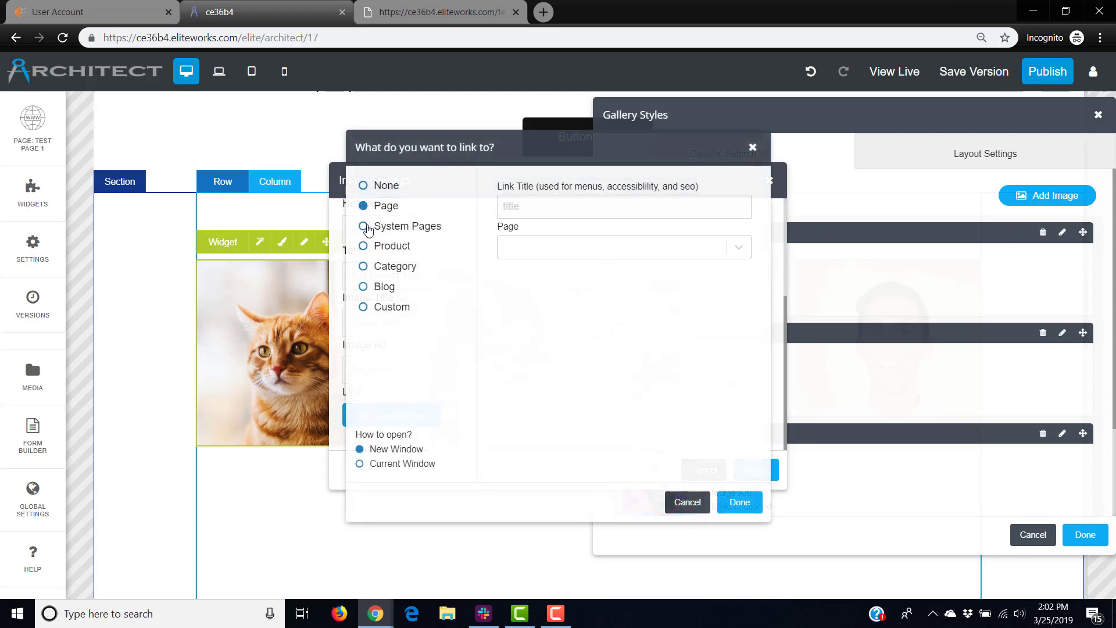
pyautogui.click(363, 227)
pyautogui.click(365, 247)
pyautogui.click(752, 148)
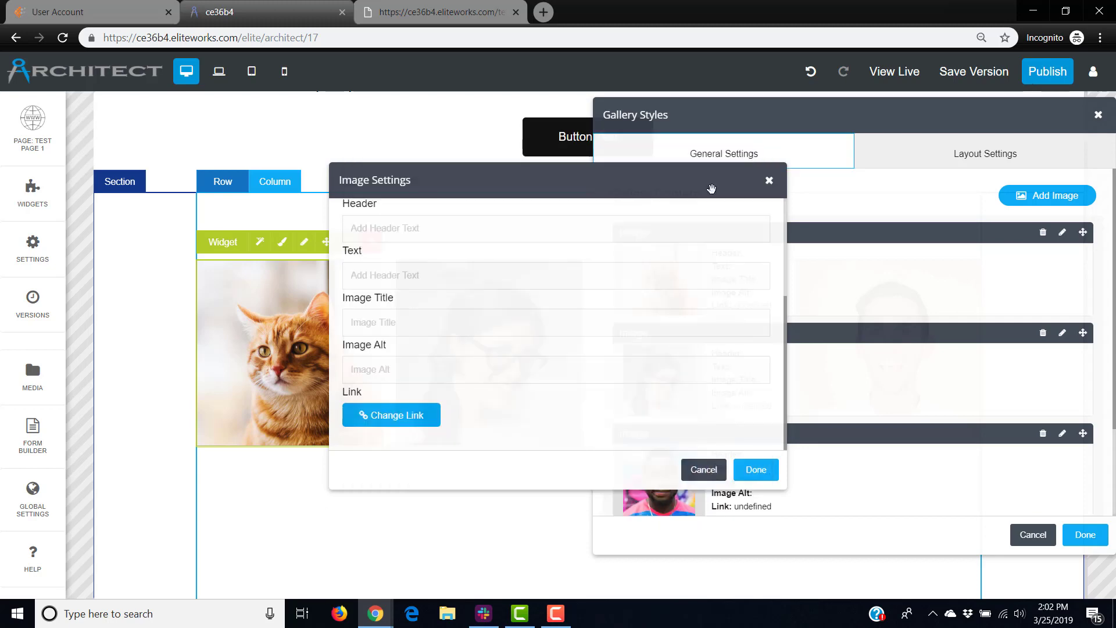
pyautogui.click(769, 181)
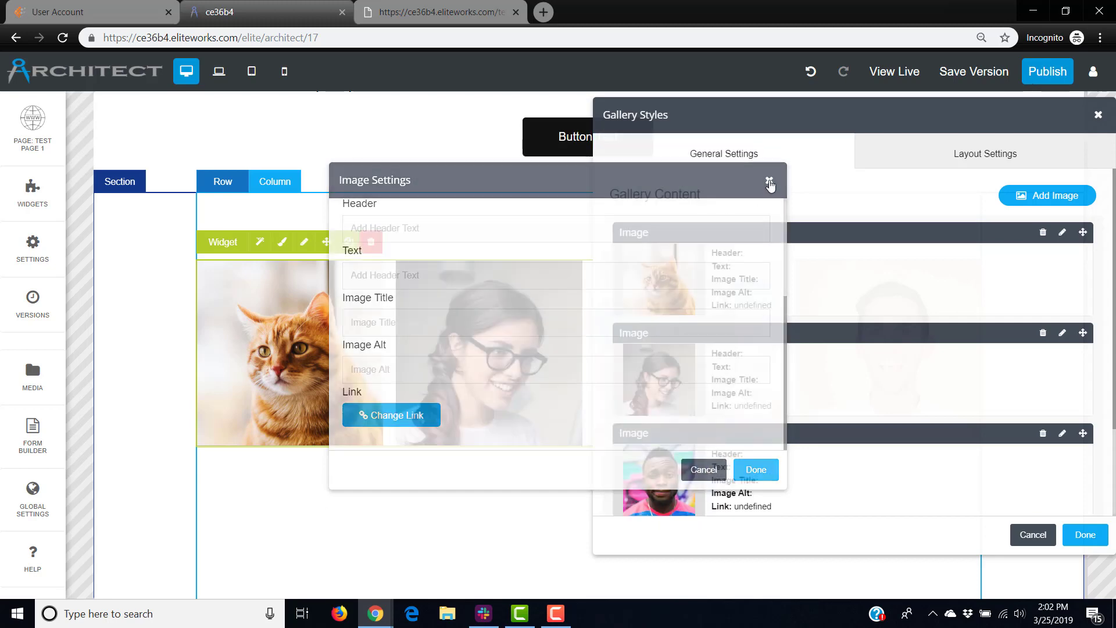
# Step: Try three images per row on large screens, return to four, and cancel the gallery settings
pyautogui.click(919, 163)
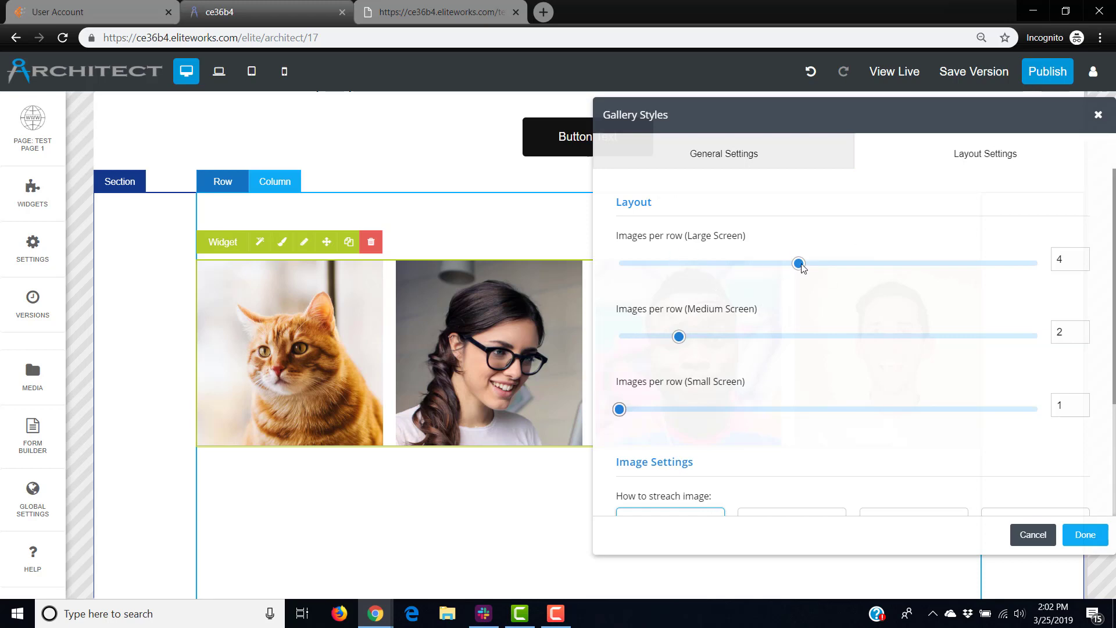
pyautogui.moveTo(801, 266)
pyautogui.mouseDown()
pyautogui.moveTo(762, 262)
pyautogui.moveTo(801, 266)
pyautogui.mouseUp()
pyautogui.click(738, 266)
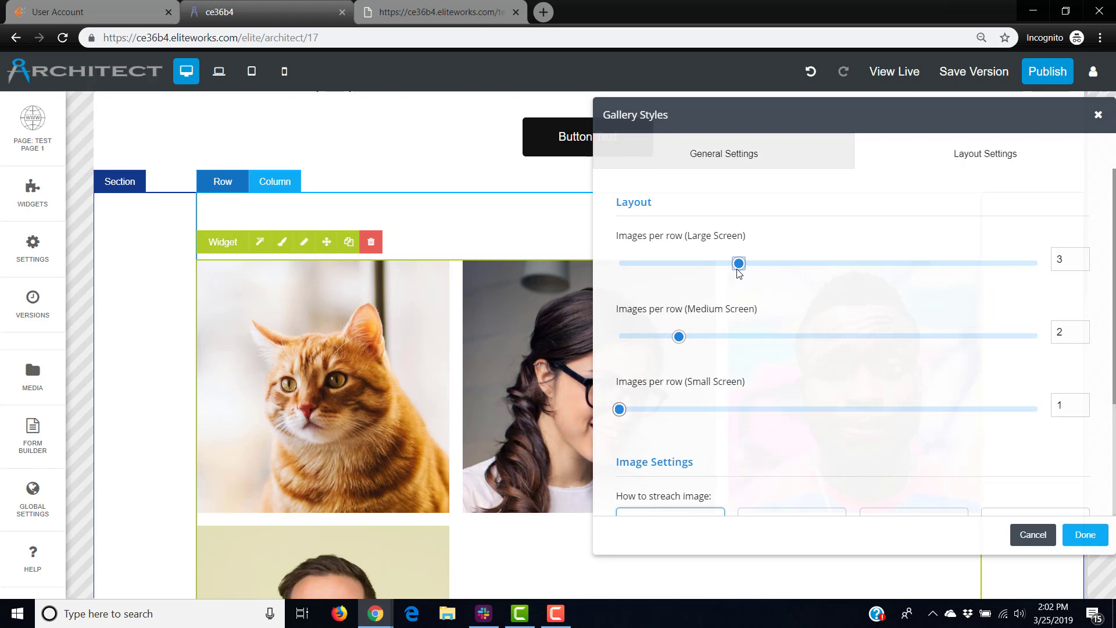
pyautogui.click(789, 266)
pyautogui.moveTo(792, 124)
pyautogui.mouseDown()
pyautogui.moveTo(777, 114)
pyautogui.moveTo(783, 123)
pyautogui.mouseUp()
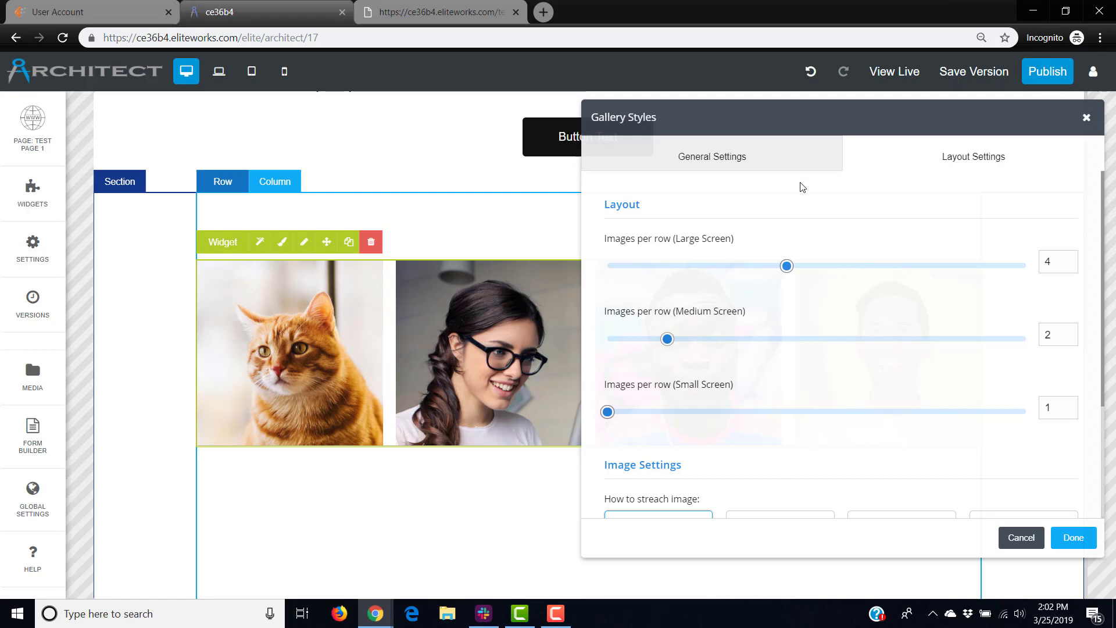
pyautogui.click(789, 170)
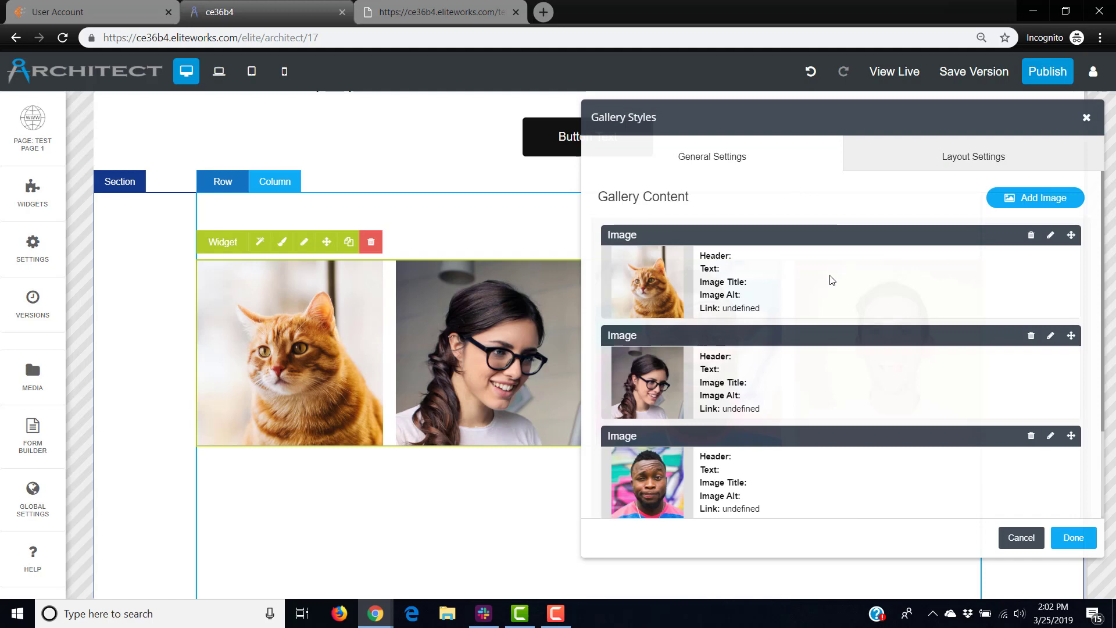
pyautogui.scroll(-1, 833, 280)
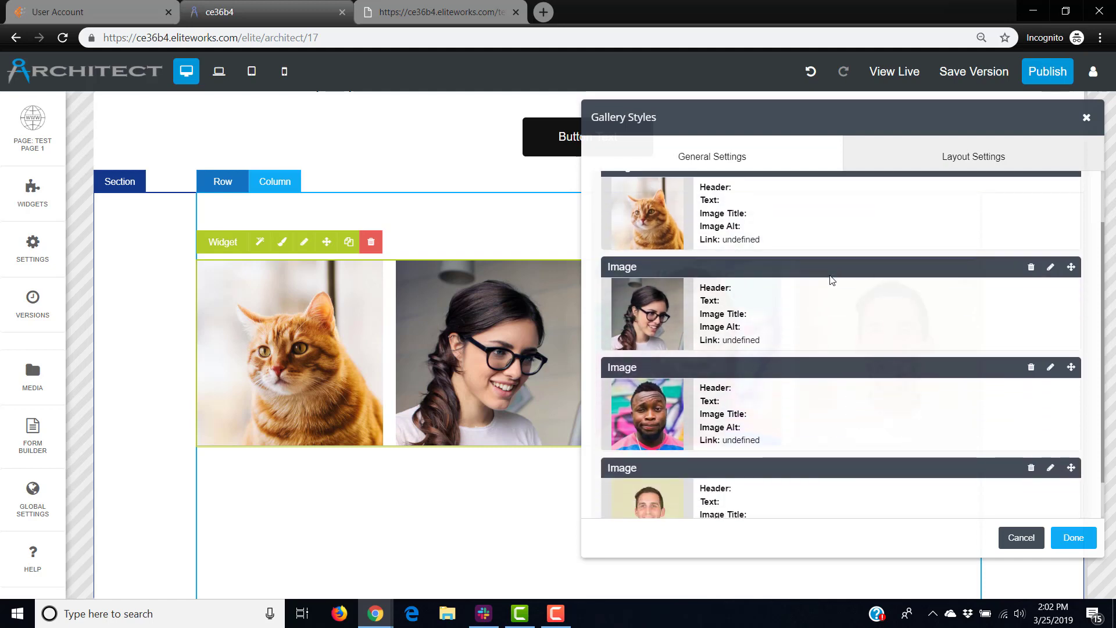
pyautogui.click(1021, 537)
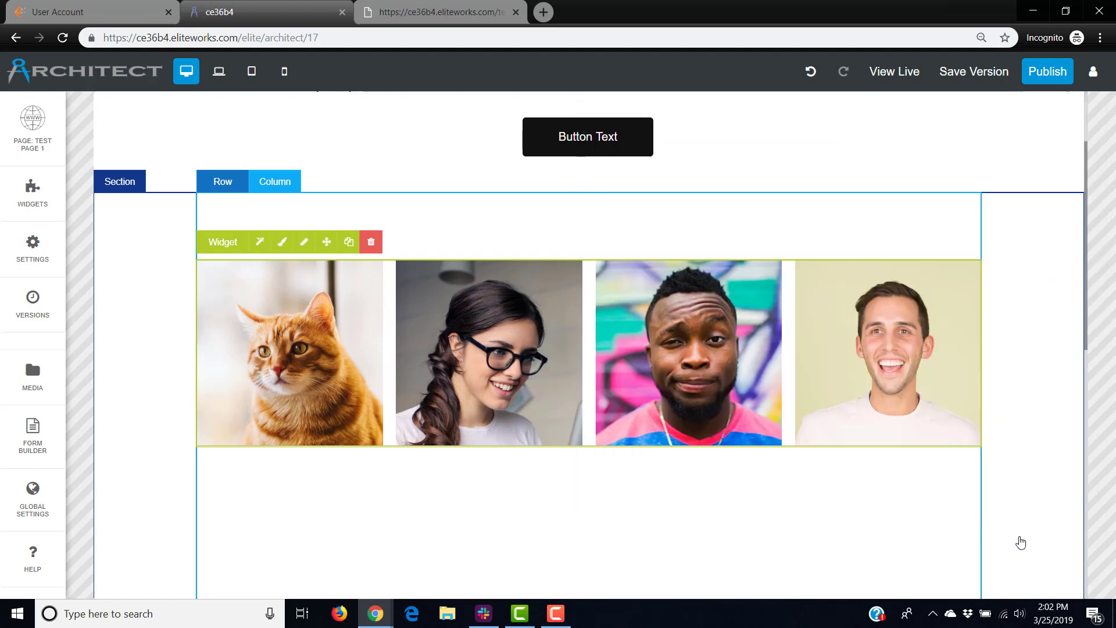
# Step: Examine the gallery's stylable elements in its design settings and the style categories for the widget container
pyautogui.click(282, 242)
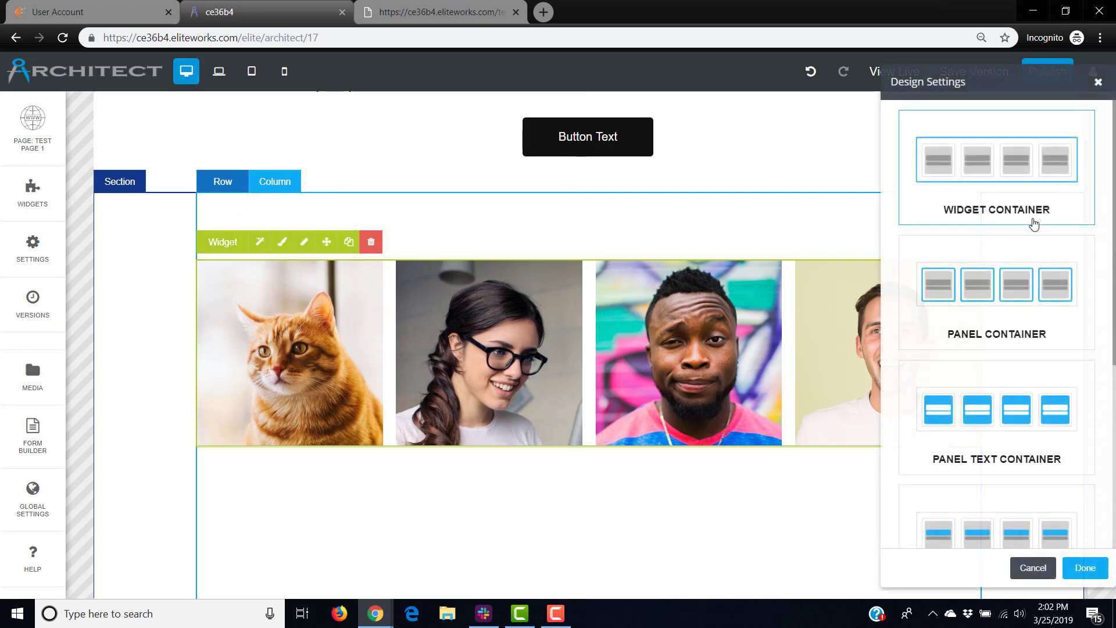
pyautogui.scroll(-5, 1026, 288)
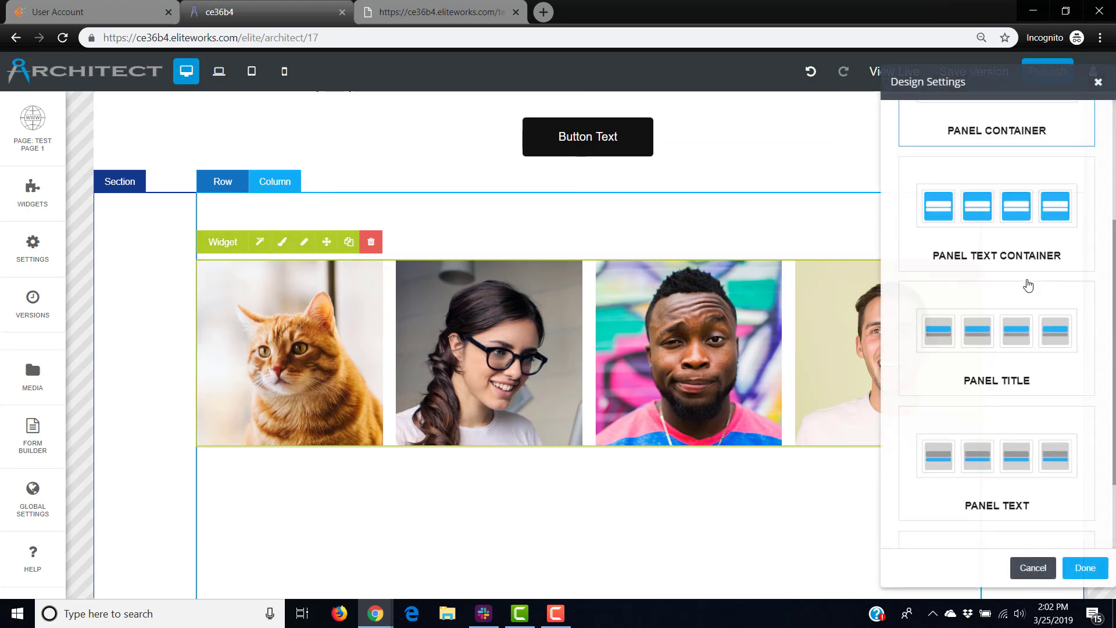
pyautogui.scroll(-1, 1028, 285)
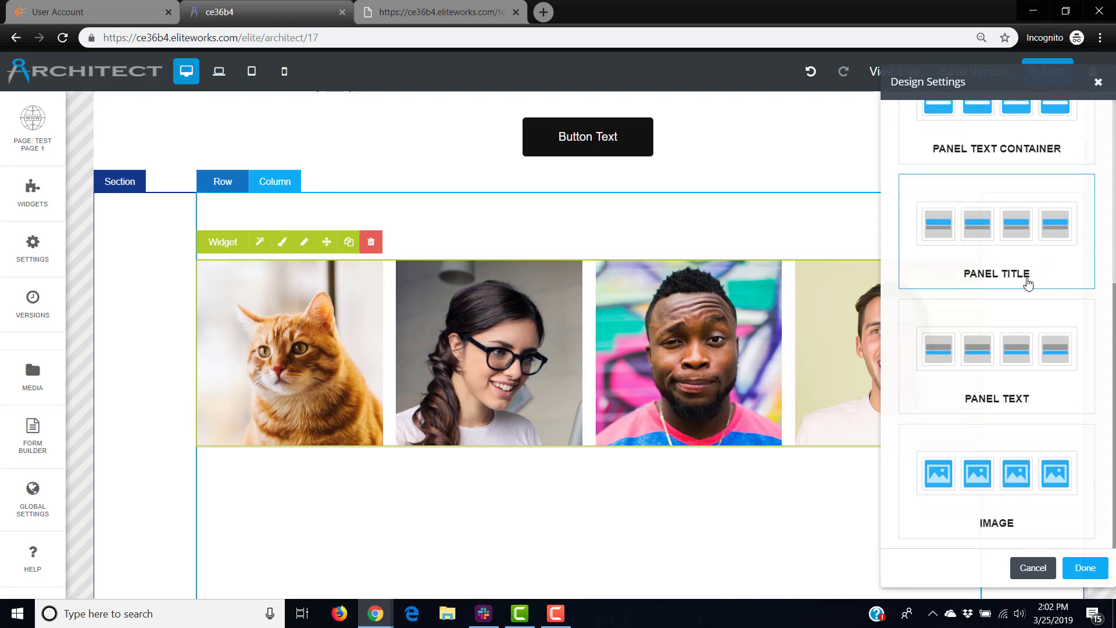
pyautogui.scroll(4, 1028, 285)
pyautogui.scroll(1, 1028, 285)
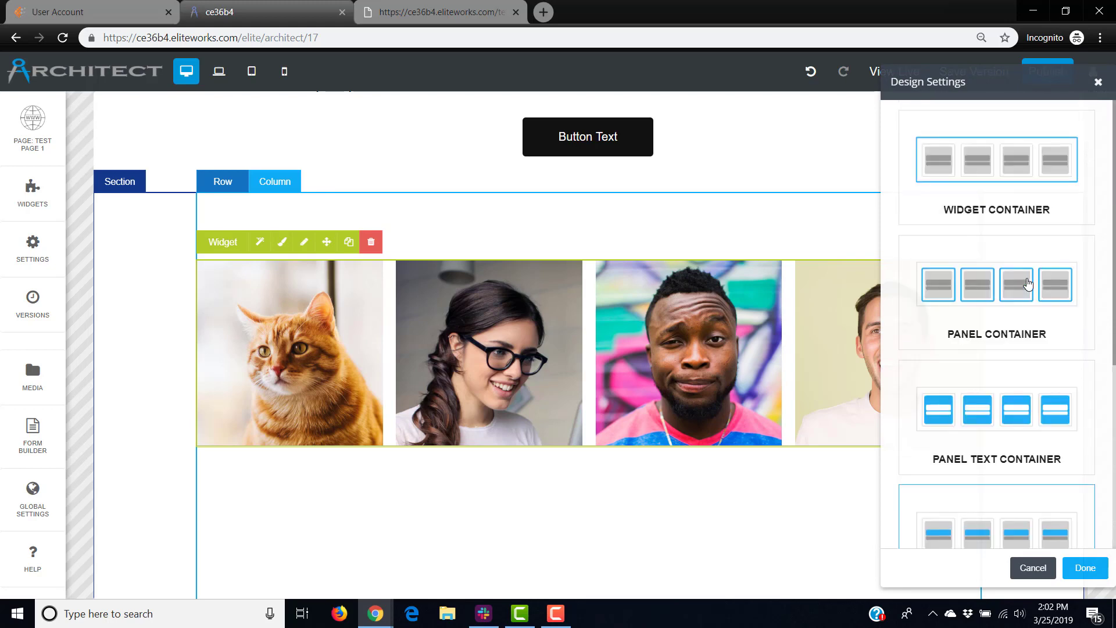
pyautogui.click(958, 186)
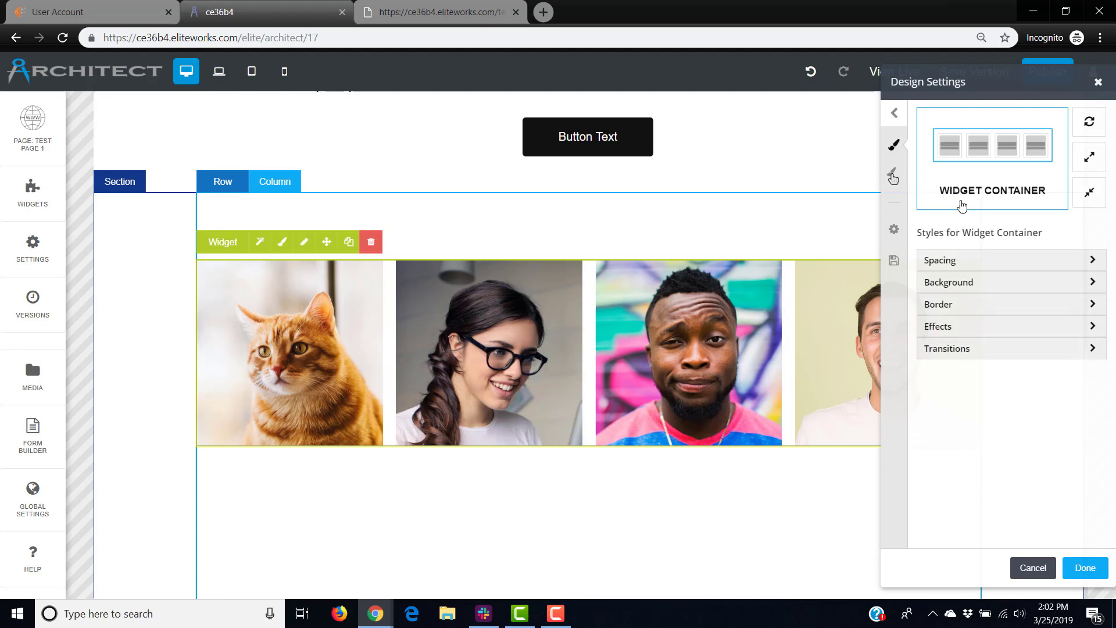
pyautogui.click(894, 112)
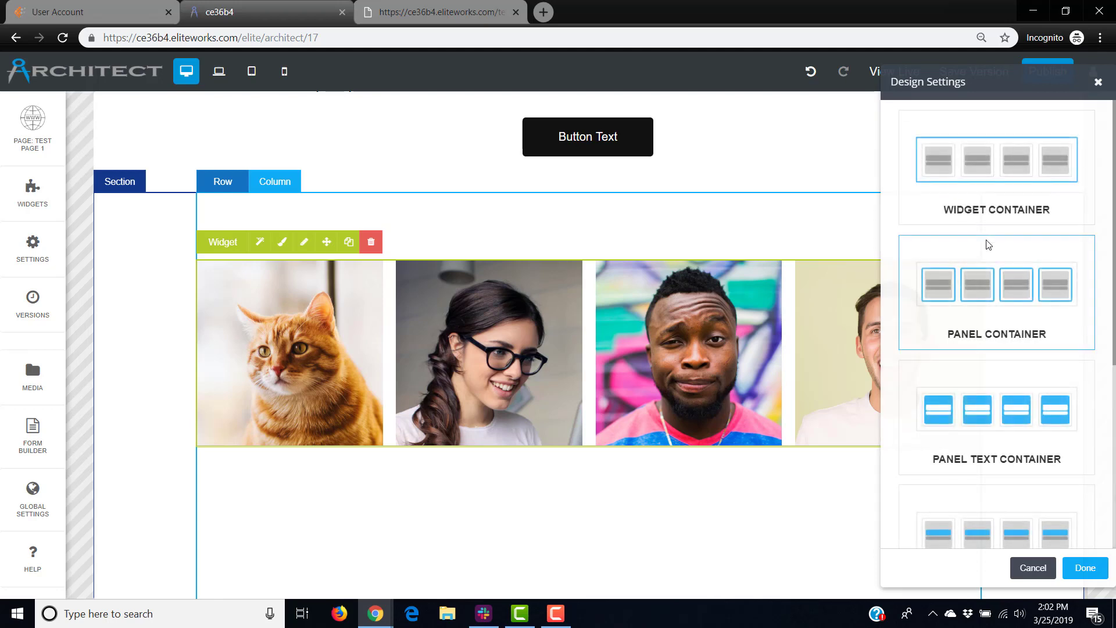
# Step: Examine the style categories for the gallery's Image element and the element picker, and close the design settings
pyautogui.scroll(-3, 1012, 313)
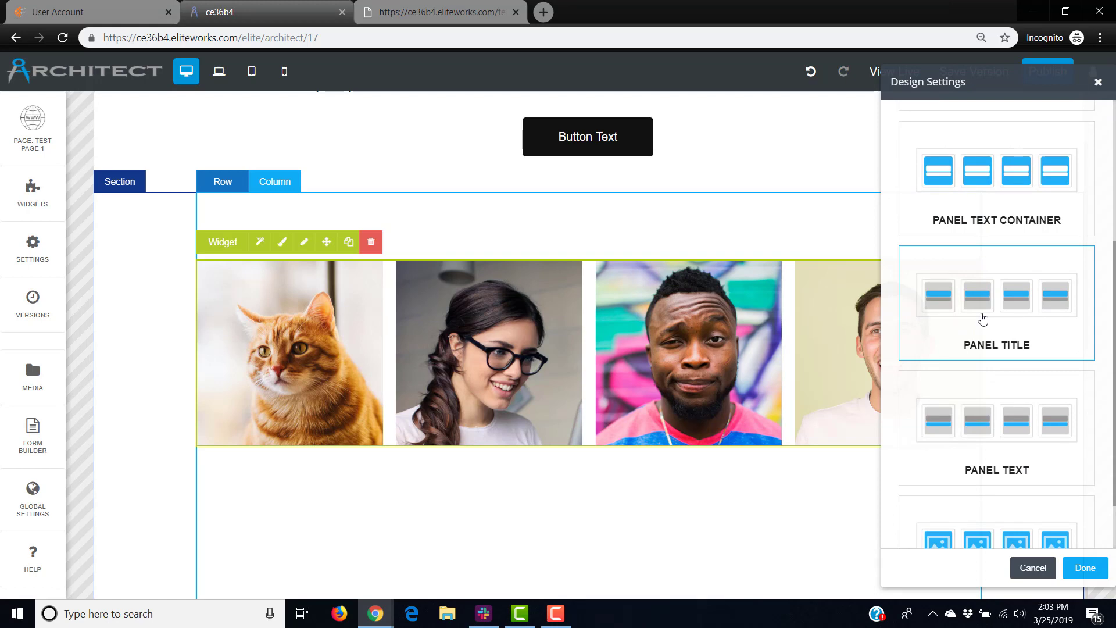
pyautogui.scroll(-1, 988, 356)
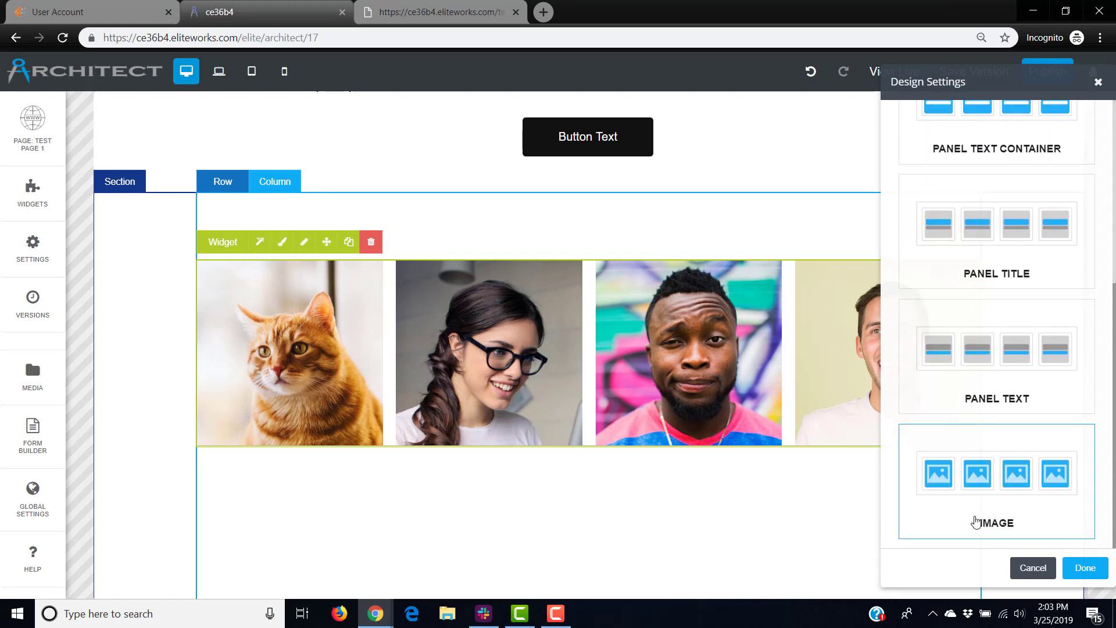
pyautogui.click(989, 475)
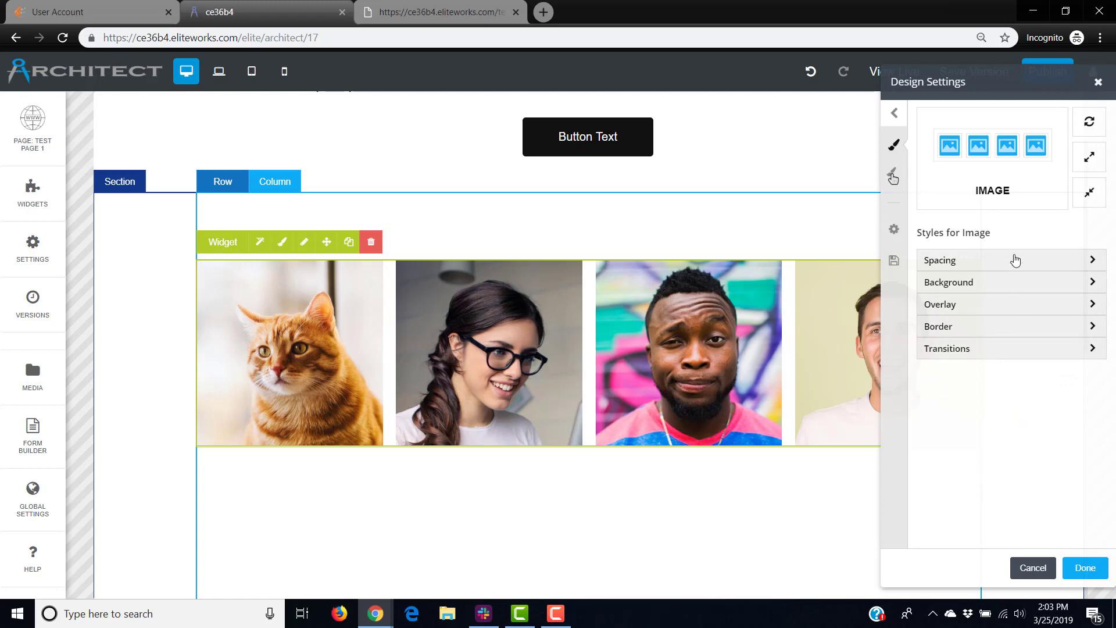
pyautogui.click(991, 194)
pyautogui.scroll(1, 1006, 239)
pyautogui.scroll(4, 1005, 238)
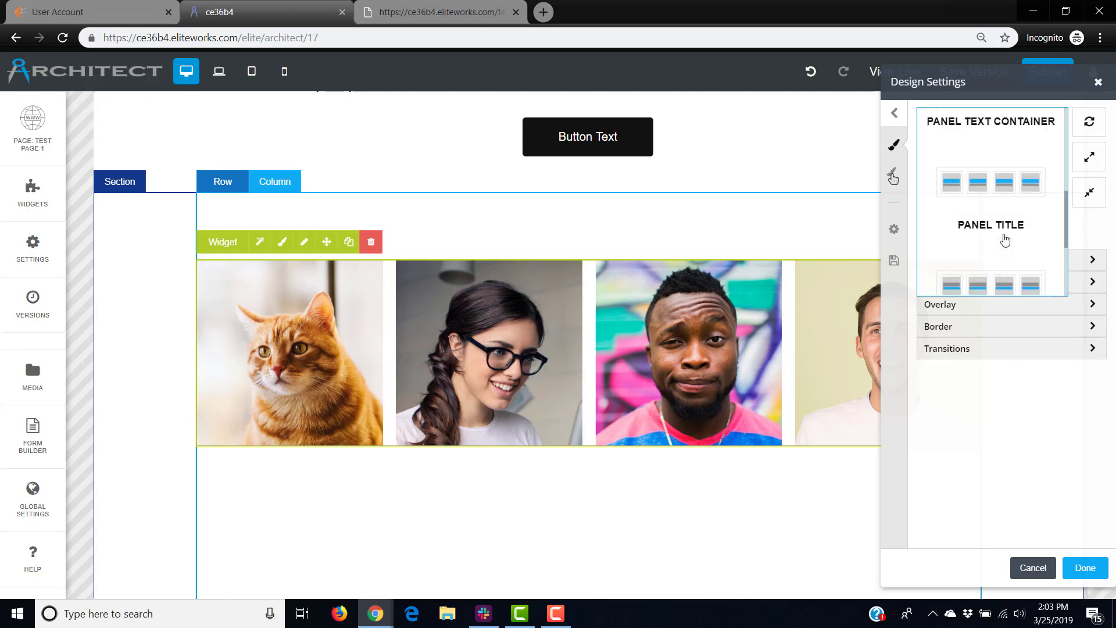
pyautogui.scroll(-2, 1004, 242)
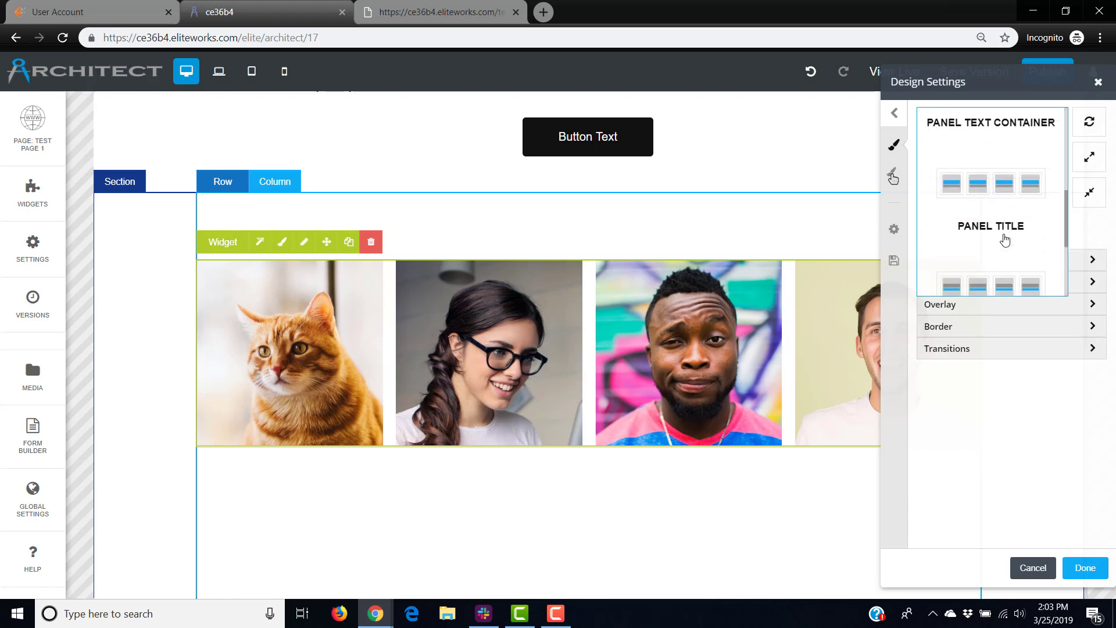
pyautogui.click(894, 113)
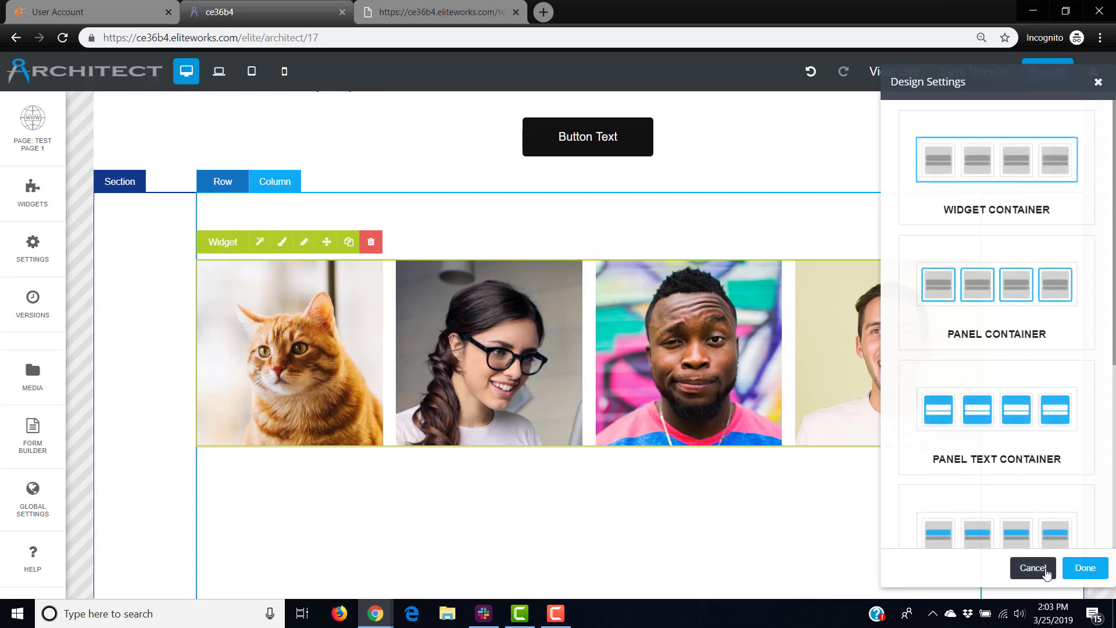
pyautogui.click(1082, 566)
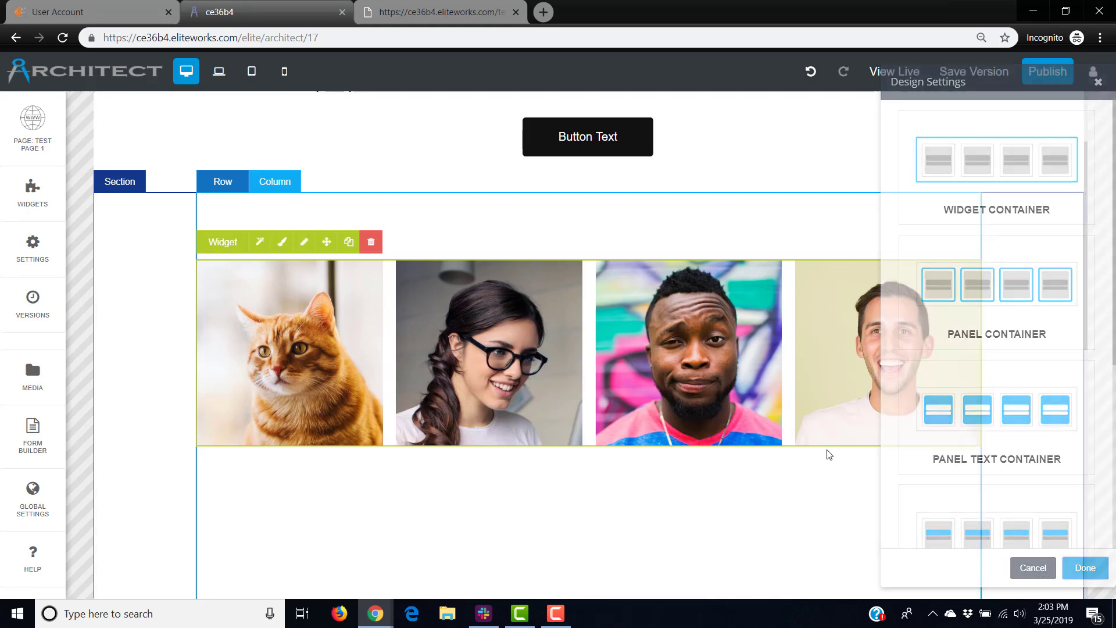
pyautogui.scroll(2, 475, 321)
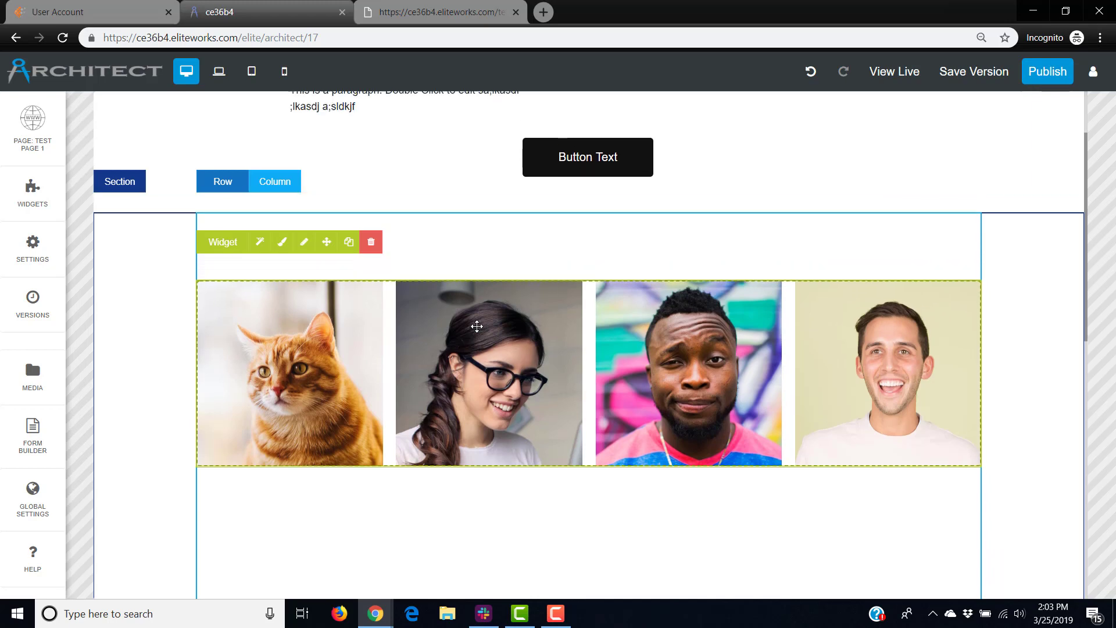
pyautogui.click(326, 246)
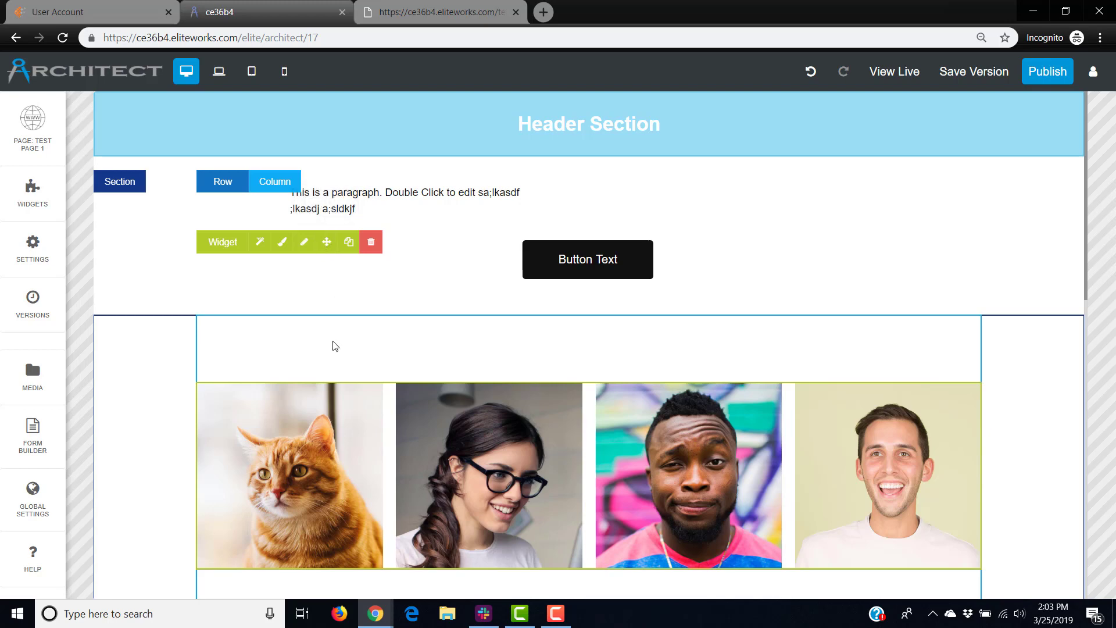
# Step: Reposition the paragraph above the button, make it responsive across the full column width, and lower it slightly
pyautogui.click(597, 258)
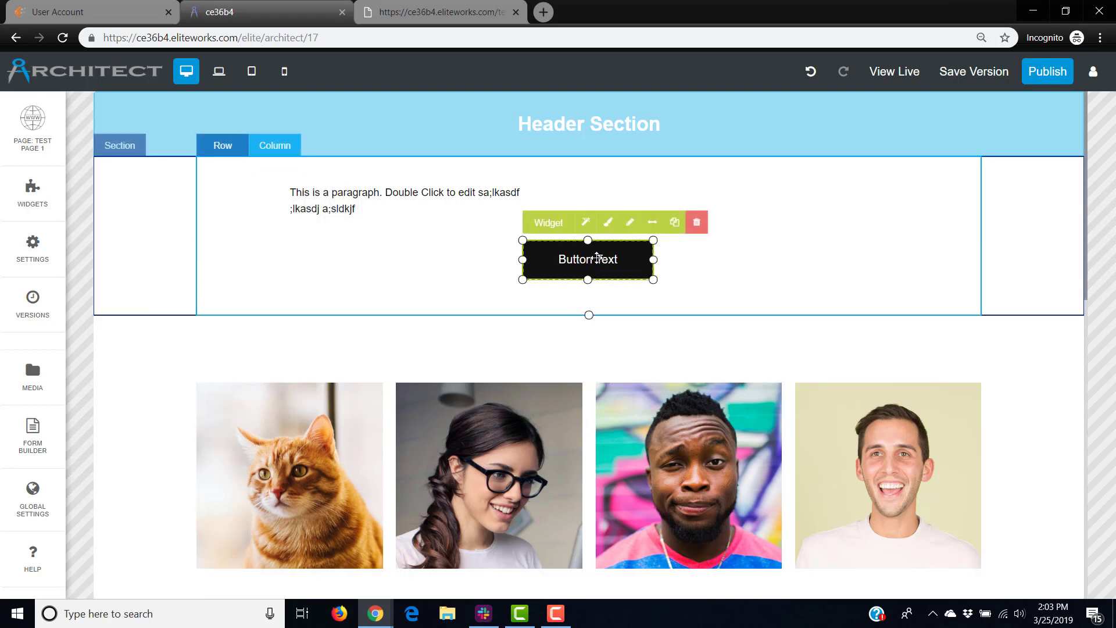
pyautogui.click(463, 199)
pyautogui.moveTo(463, 199); pyautogui.dragTo(643, 198)
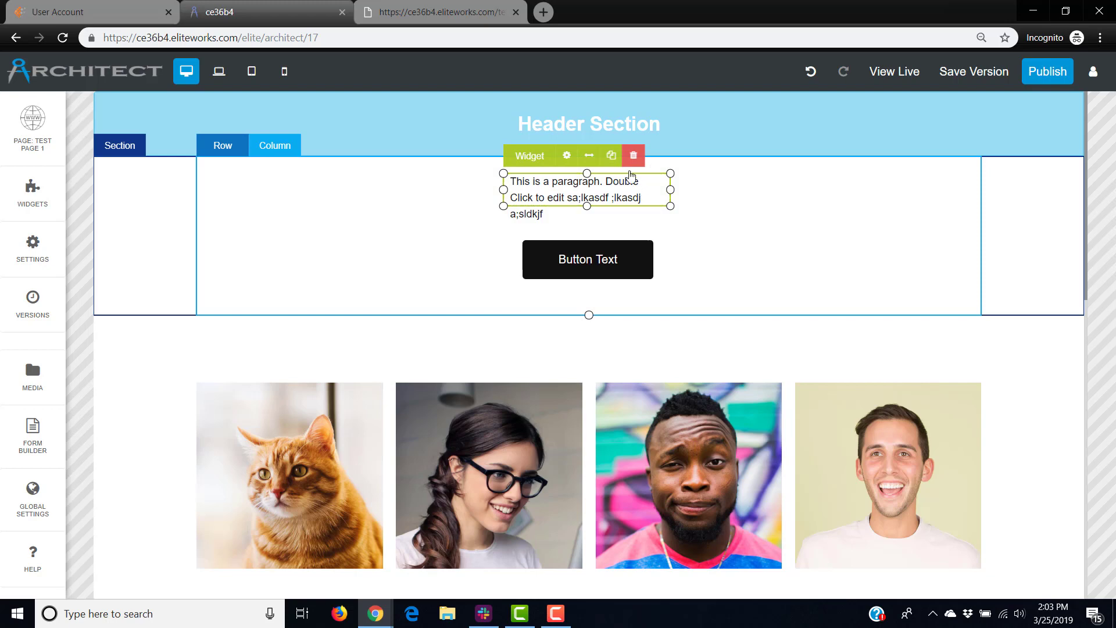
pyautogui.click(590, 158)
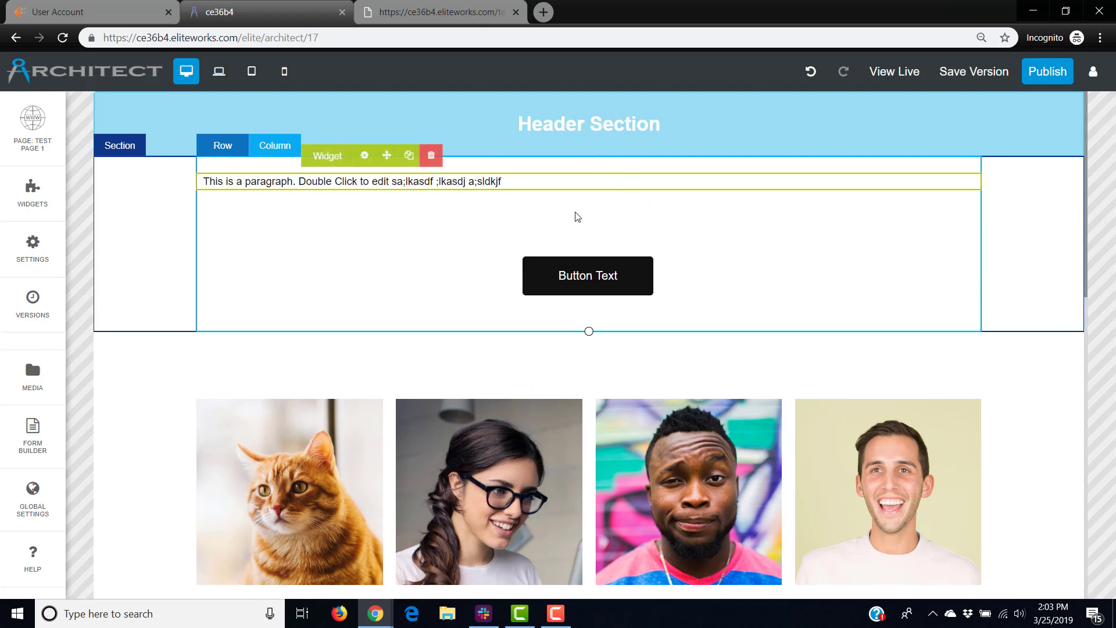
pyautogui.moveTo(521, 181); pyautogui.dragTo(565, 207)
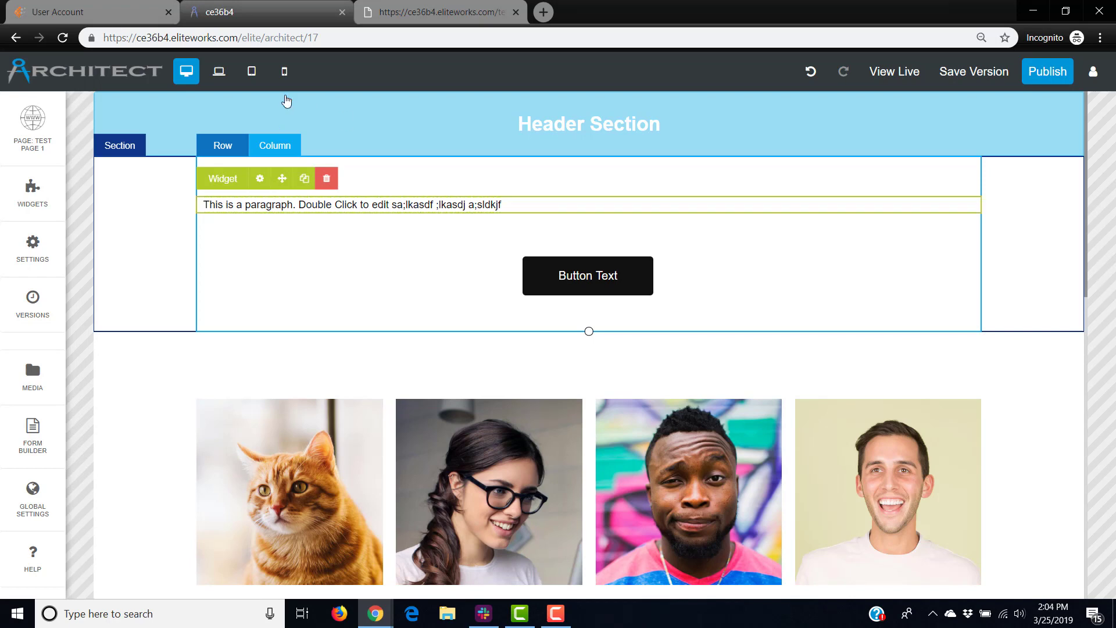
# Step: Check the page layout in the mobile view and return to the desktop view
pyautogui.click(284, 71)
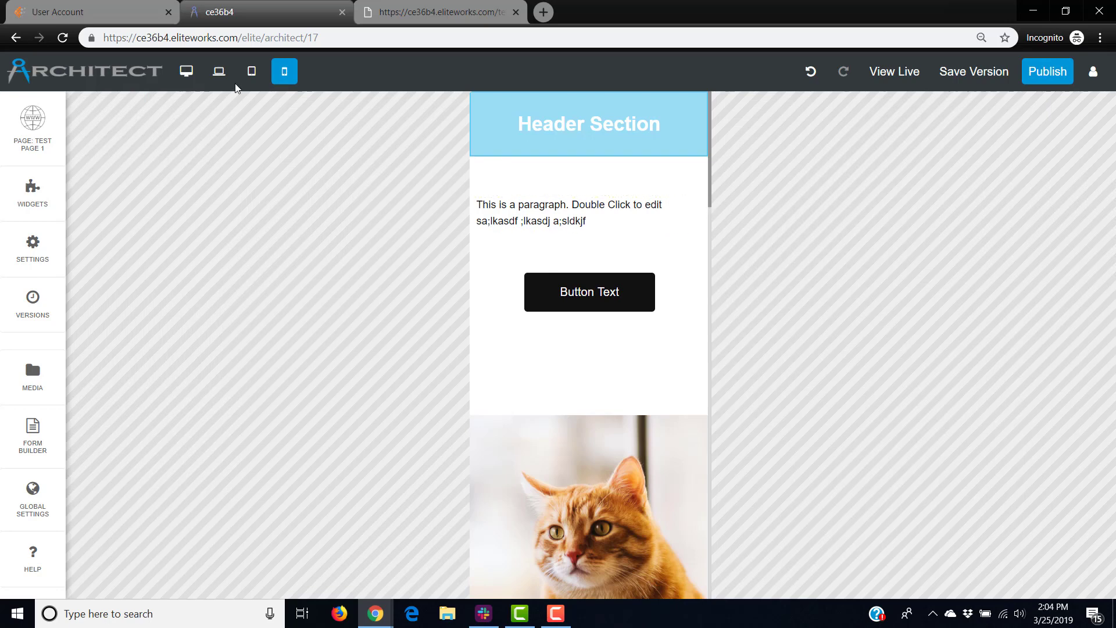
pyautogui.click(186, 71)
# Step: Try the button at responsive full width, then restore its free placement and move it leftward beneath the paragraph
pyautogui.click(633, 276)
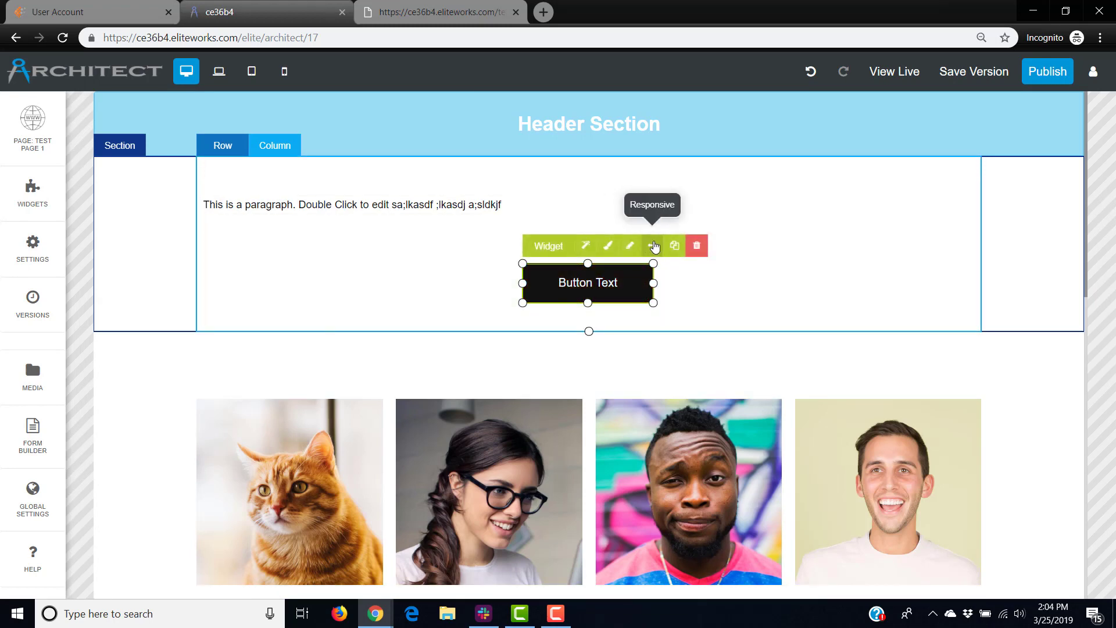
pyautogui.click(655, 247)
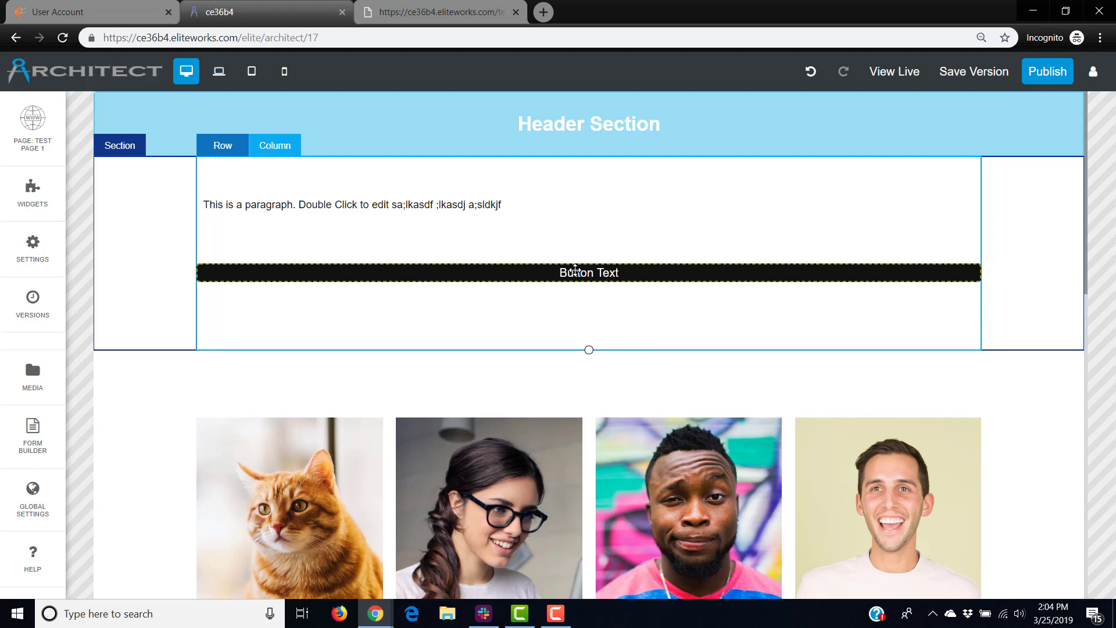
pyautogui.click(575, 269)
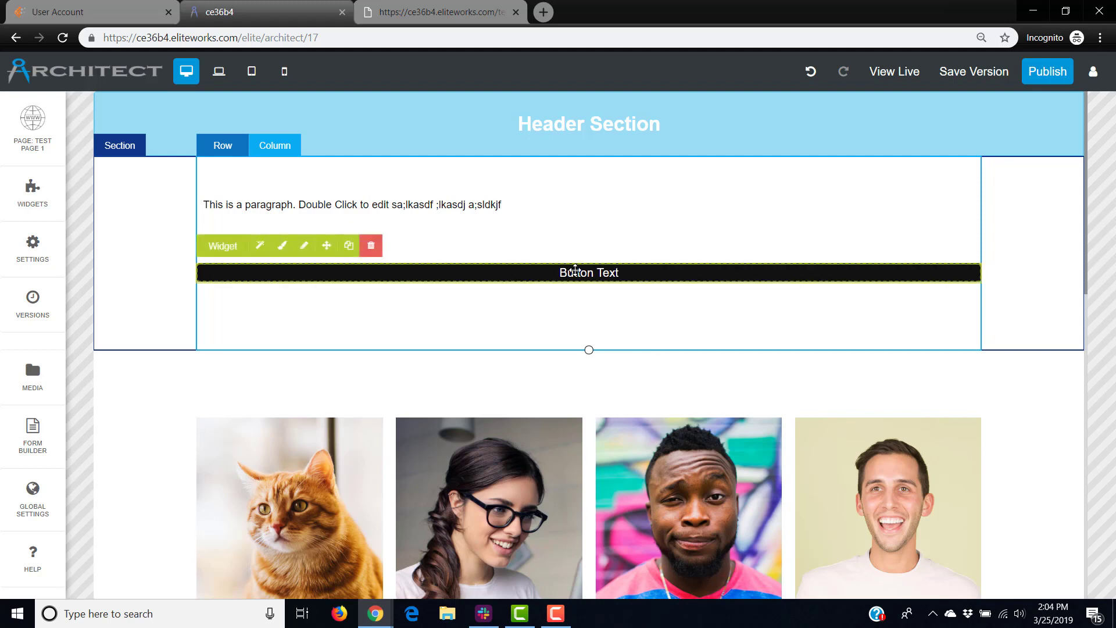
pyautogui.click(327, 246)
pyautogui.moveTo(600, 281); pyautogui.dragTo(369, 265)
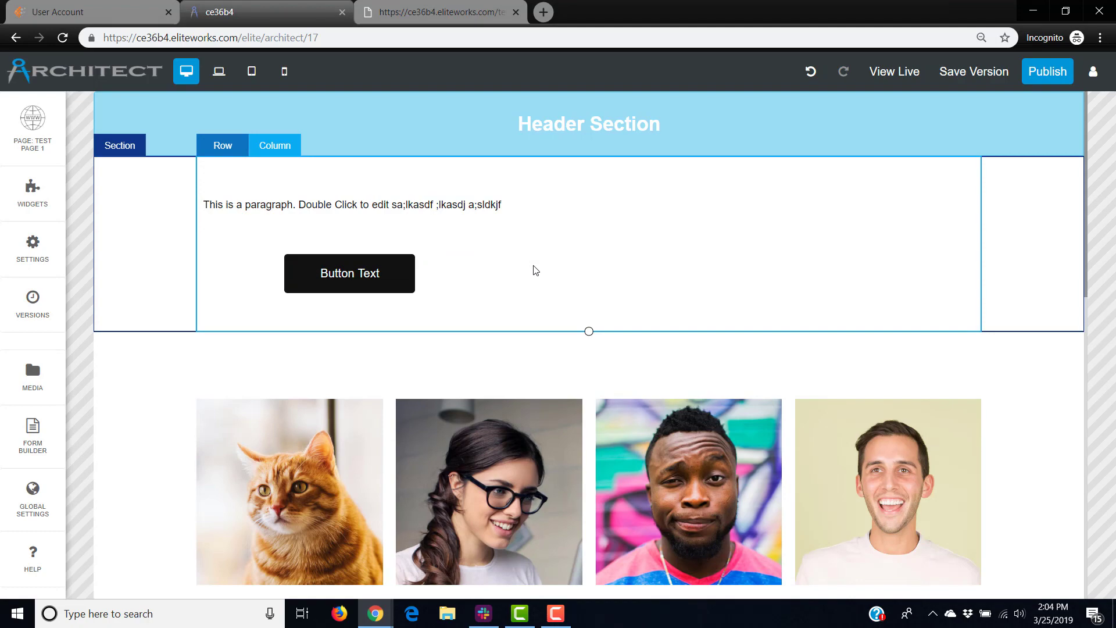
pyautogui.scroll(-5, 533, 263)
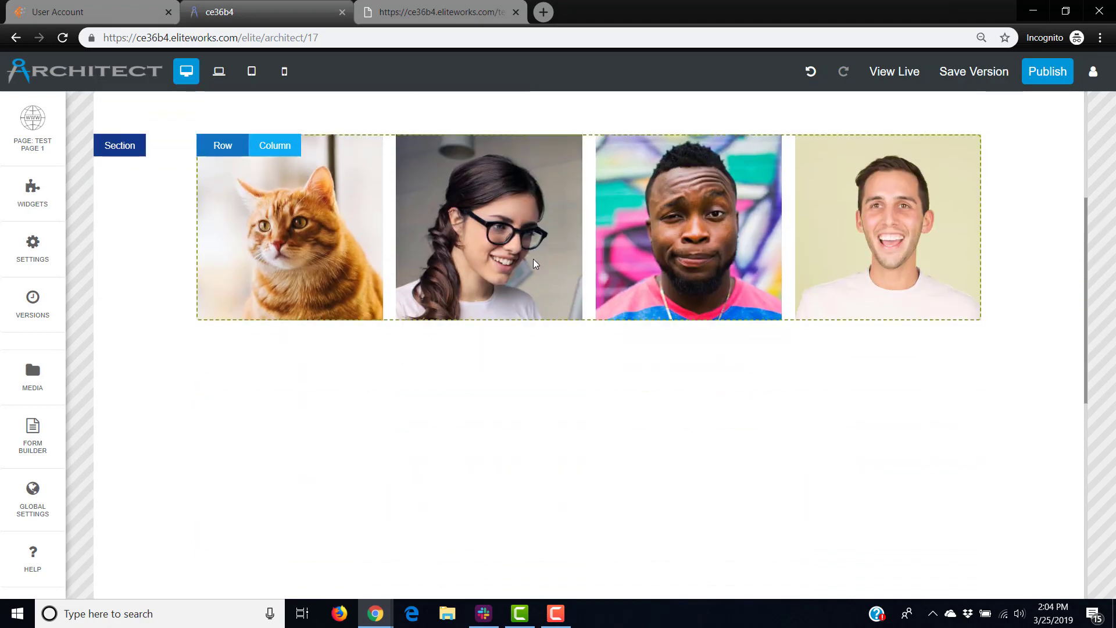
pyautogui.scroll(5, 426, 389)
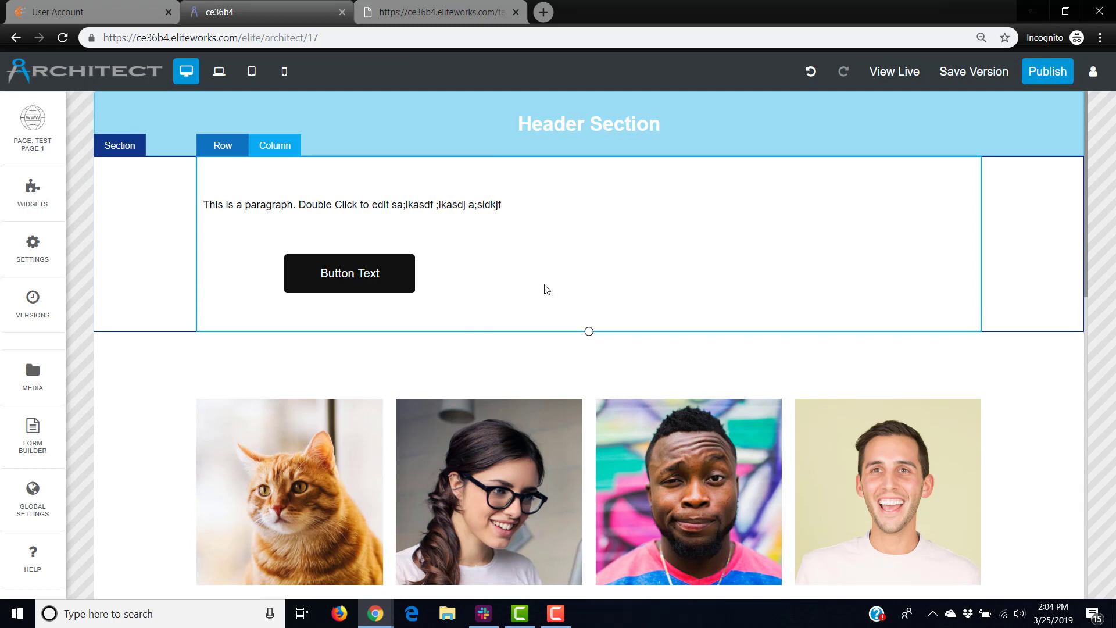
# Step: Search the widget library for "contact" and clear the search text
pyautogui.click(32, 192)
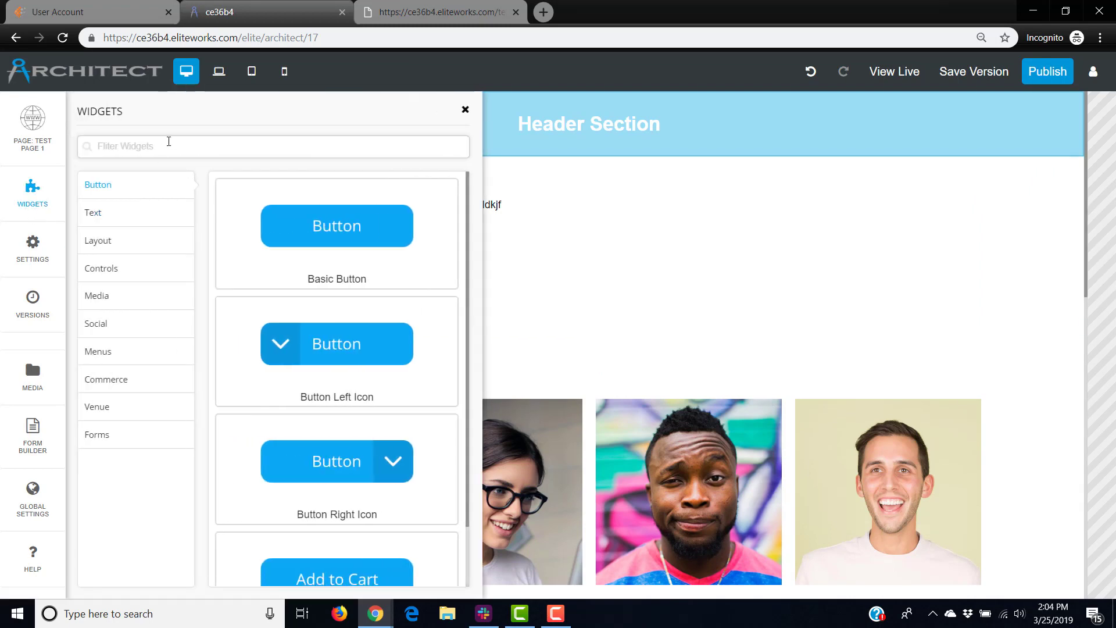
pyautogui.write('contact')
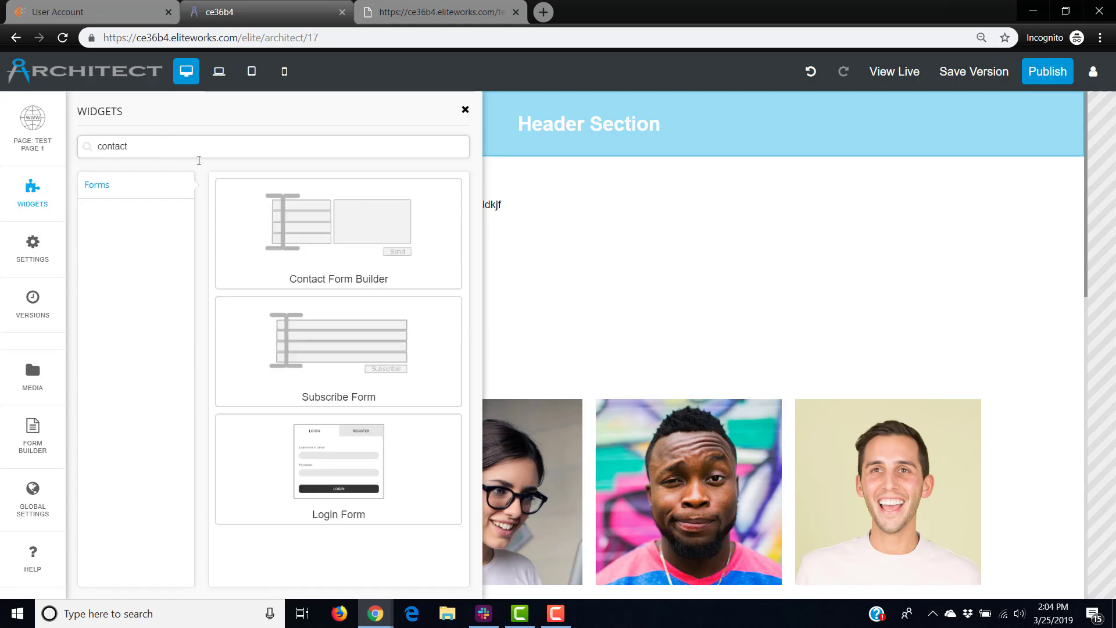
pyautogui.press('BackSpace')
pyautogui.press('BackSpace')
pyautogui.press('BackSpace')
pyautogui.press('BackSpace')
pyautogui.press('BackSpace')
pyautogui.press('BackSpace')
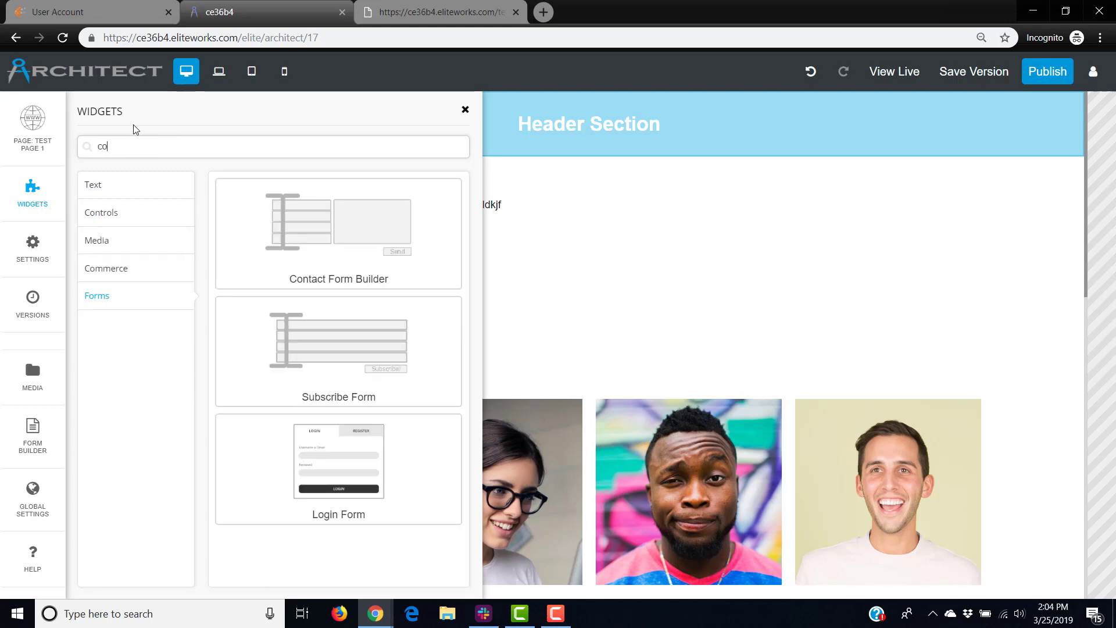
# Step: Search the widget library for "product", look through the matching Commerce widgets, and close the library
pyautogui.write('product')
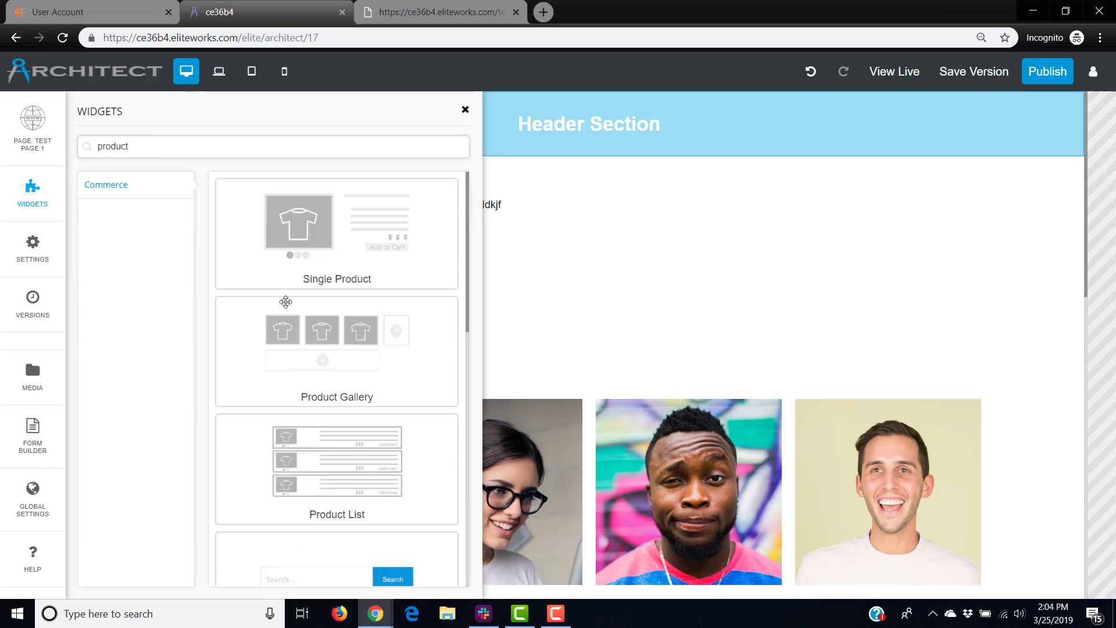
pyautogui.scroll(-4, 290, 305)
pyautogui.scroll(-5, 291, 307)
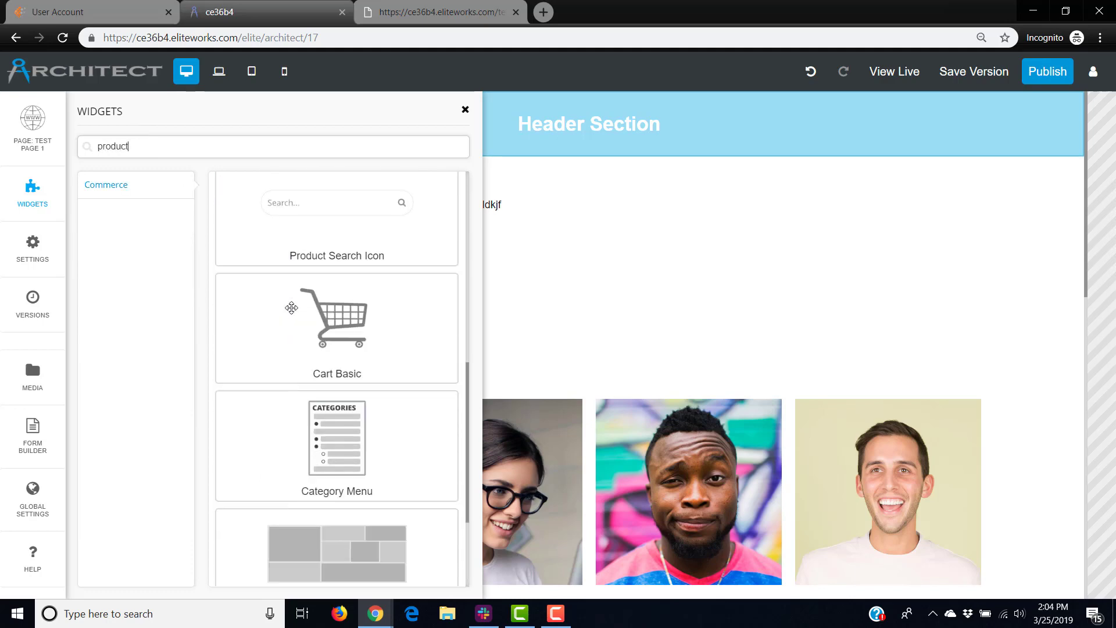
pyautogui.scroll(-2, 339, 327)
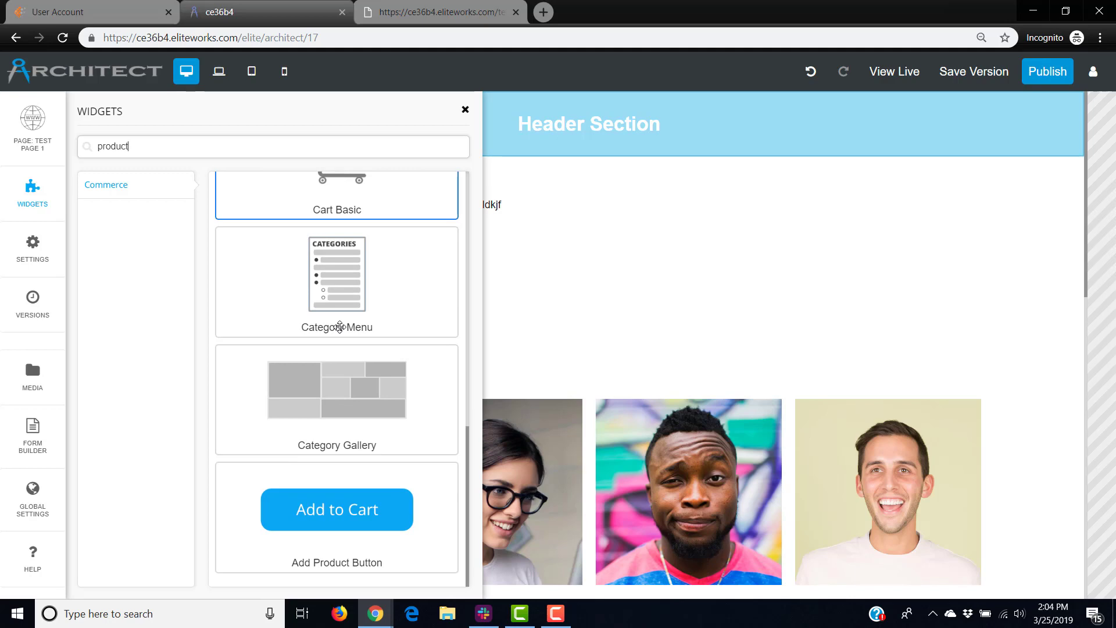
pyautogui.scroll(8, 339, 327)
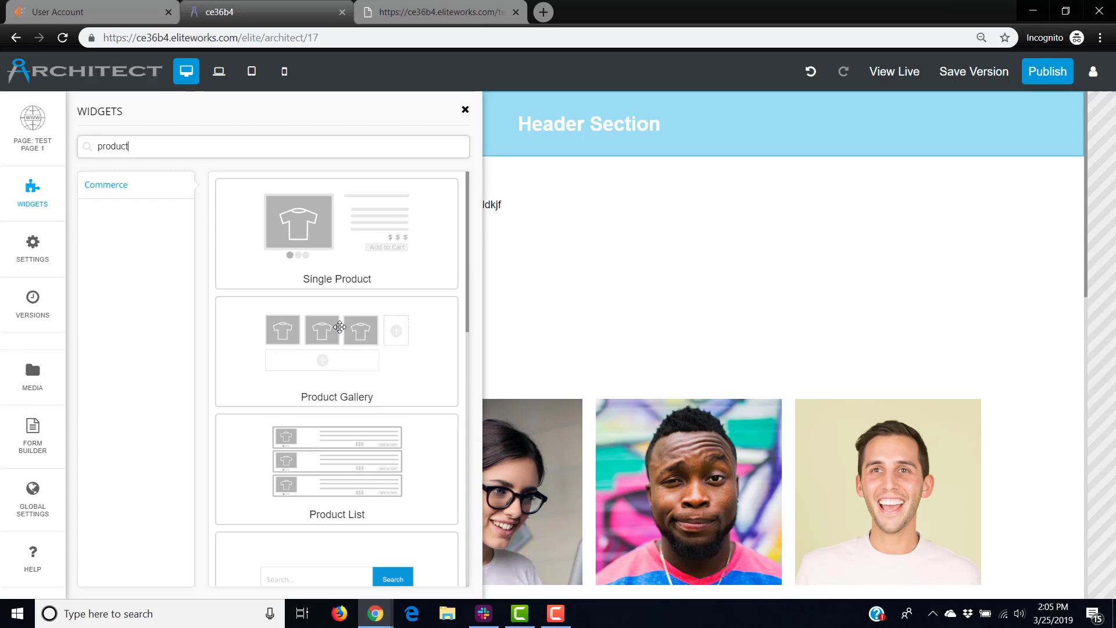
pyautogui.click(603, 322)
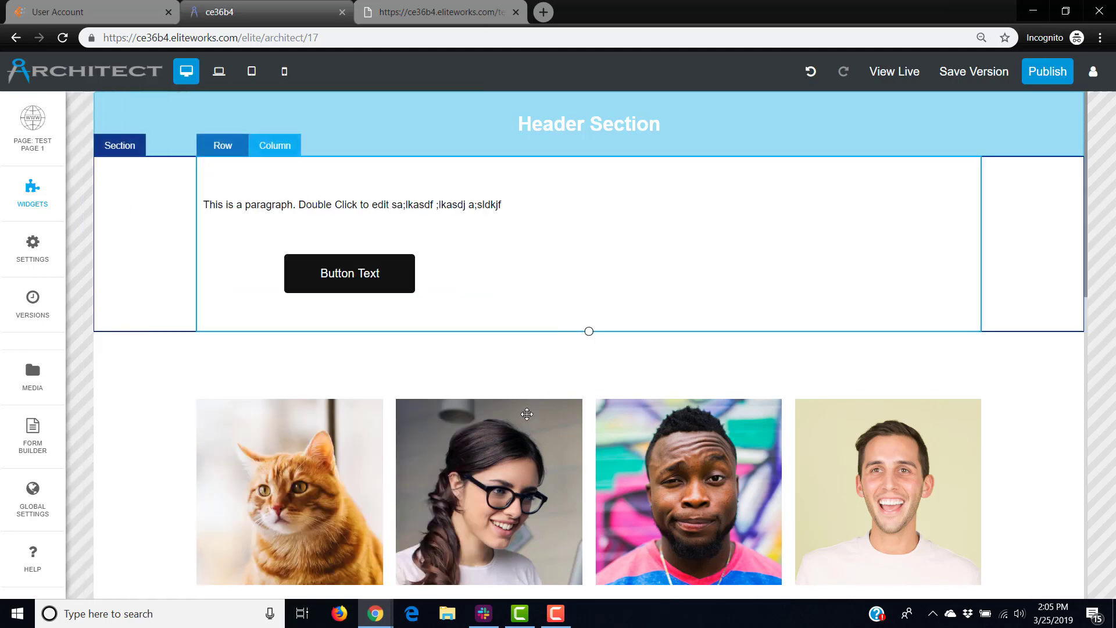
# Step: Move the image gallery widget up, closer to the upper edge of its section
pyautogui.moveTo(533, 460); pyautogui.dragTo(543, 423)
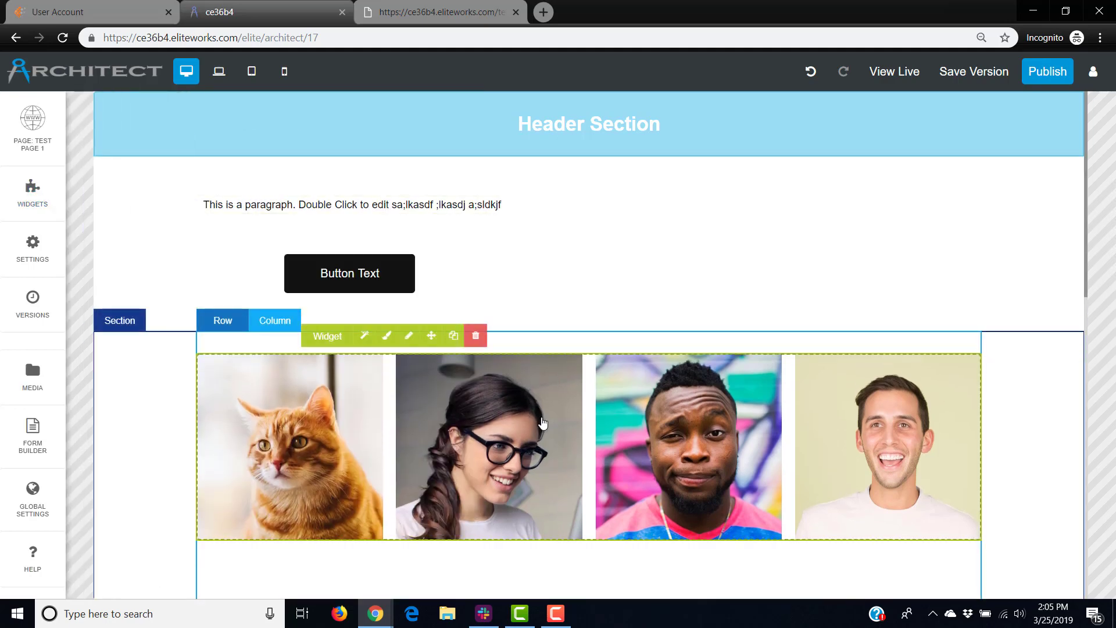
pyautogui.scroll(-4, 543, 422)
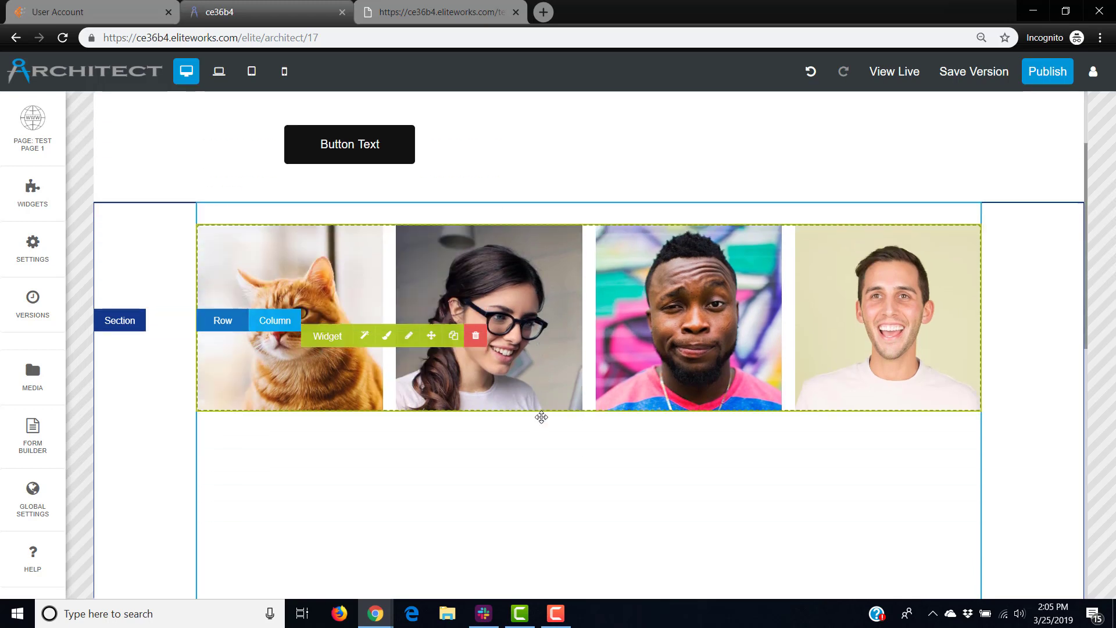